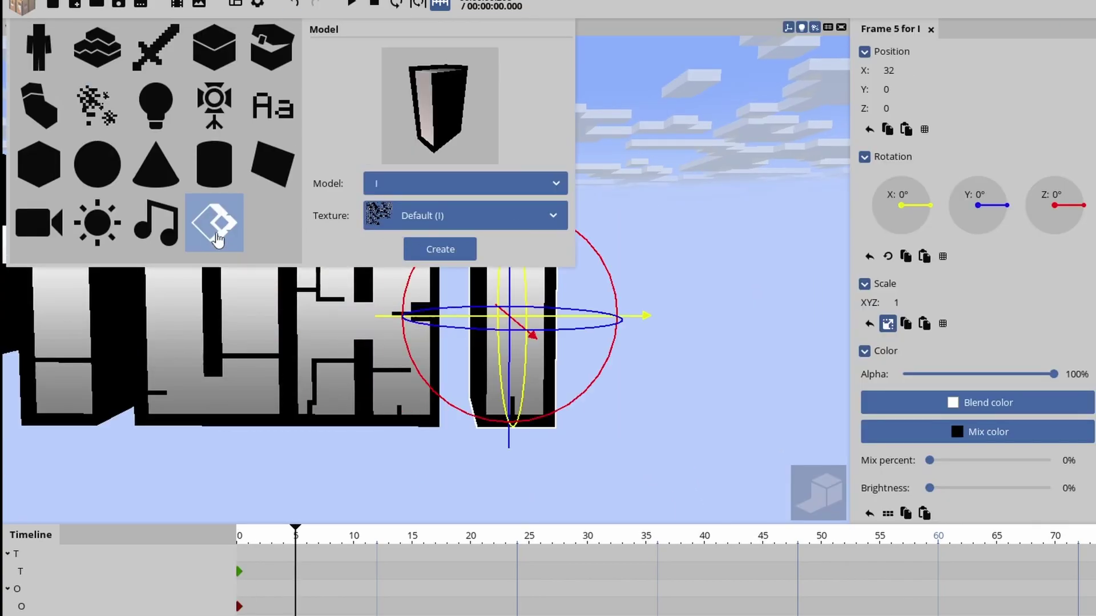
Create the letter A model with its default texture and move it along the X axis past the letter I.
left_click(428, 183)
left_click(426, 229)
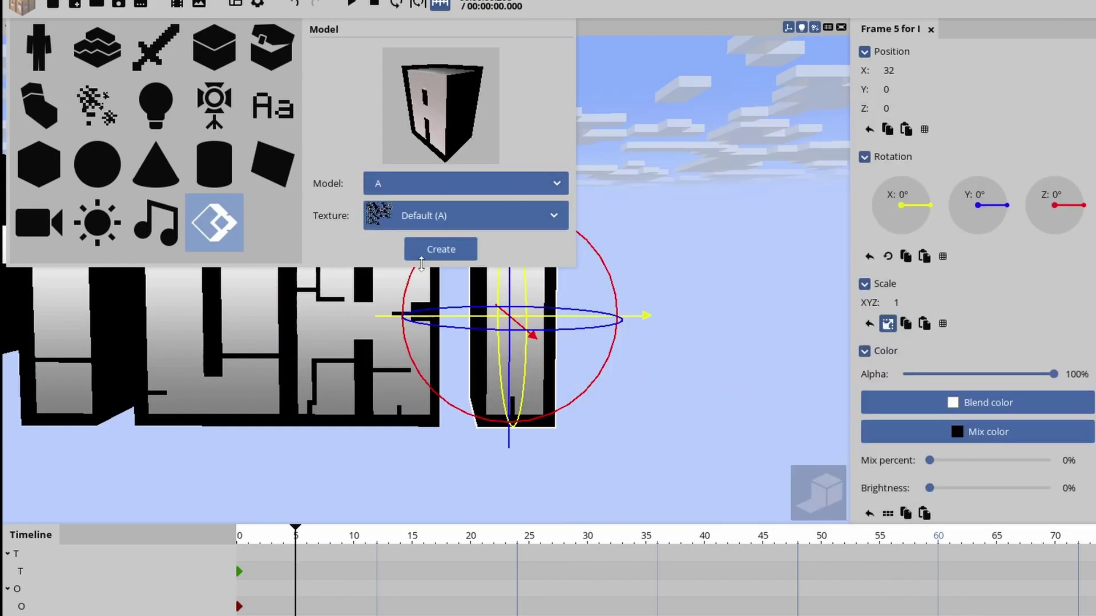
left_click(424, 251)
left_click_drag(582, 315, 724, 315)
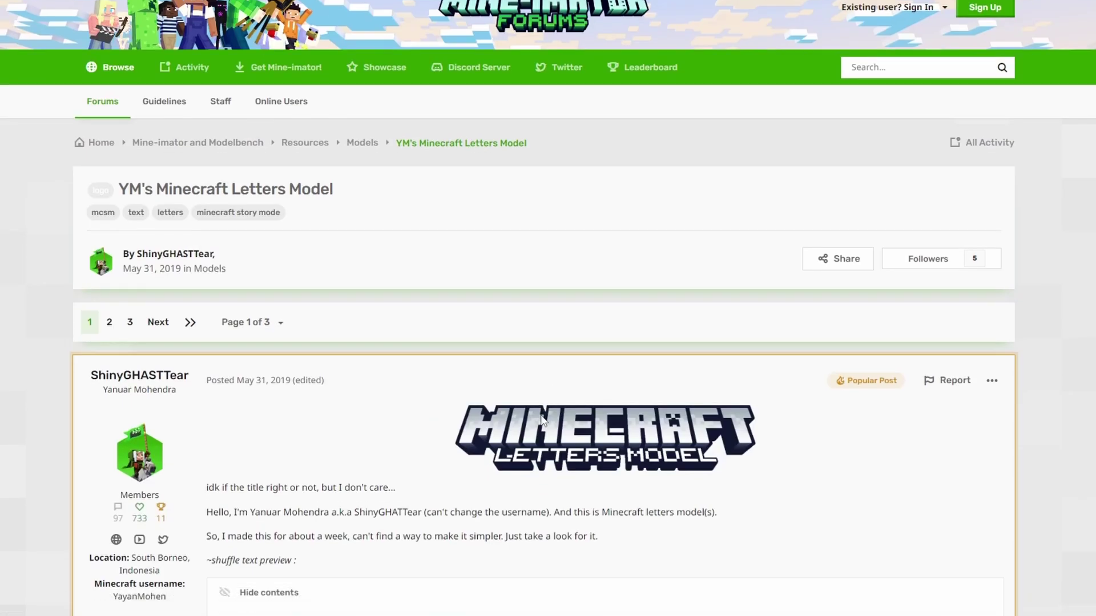
Look over the forum post for YM's Minecraft Letters Model.
scroll(541, 420, "down", 2)
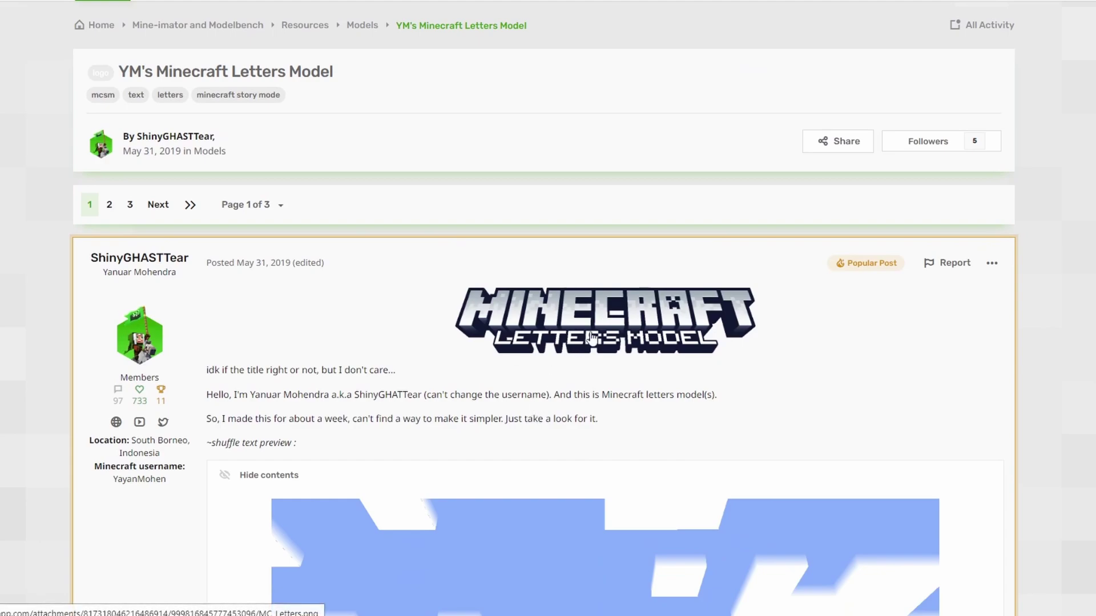
scroll(592, 338, "up", 2)
left_click(259, 71)
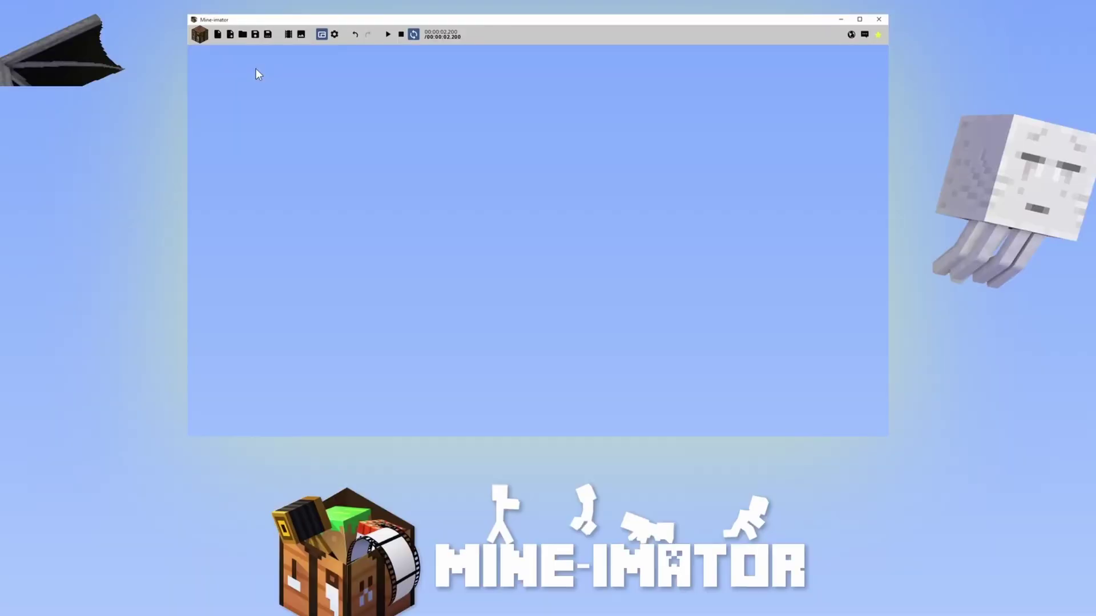
Open the Mine-imator website's download page and review the installer, archive and system requirements.
scroll(538, 282, "down", 9)
scroll(692, 228, "down", 9)
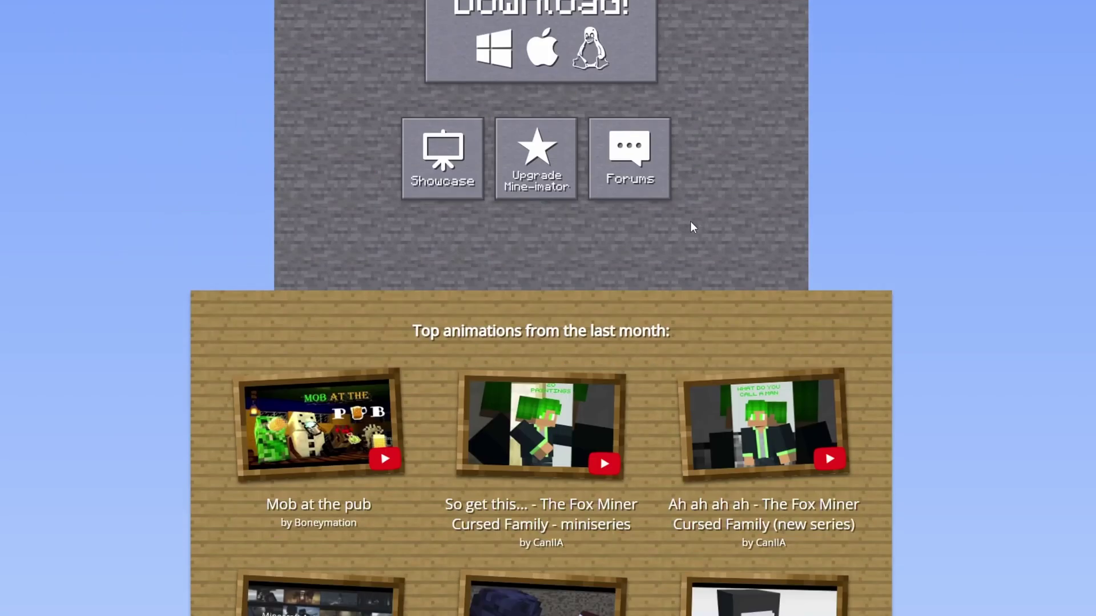
scroll(673, 274, "up", 5)
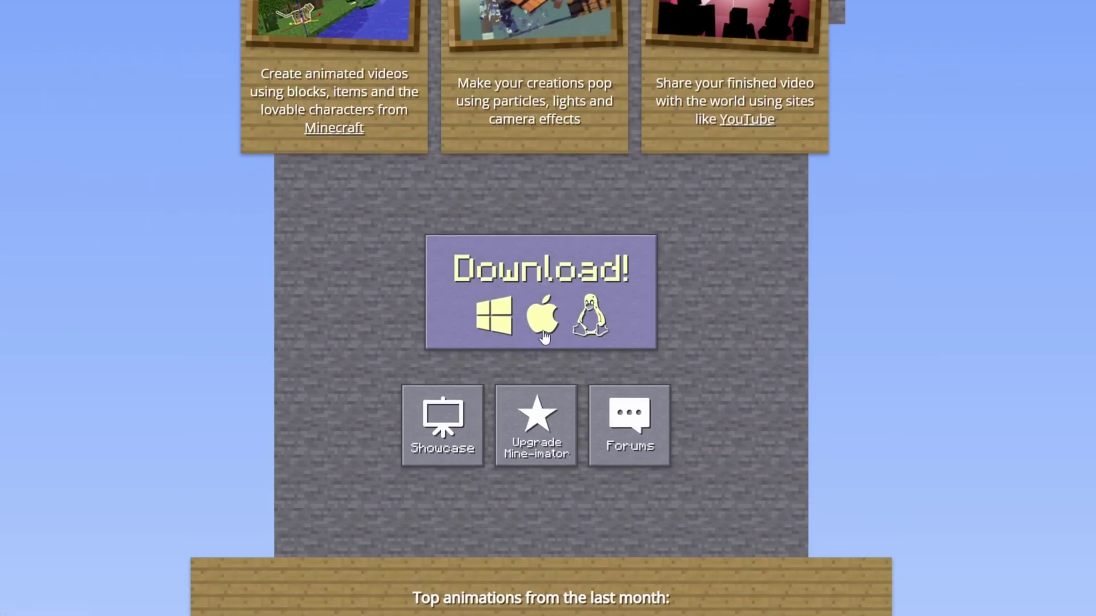
left_click(581, 285)
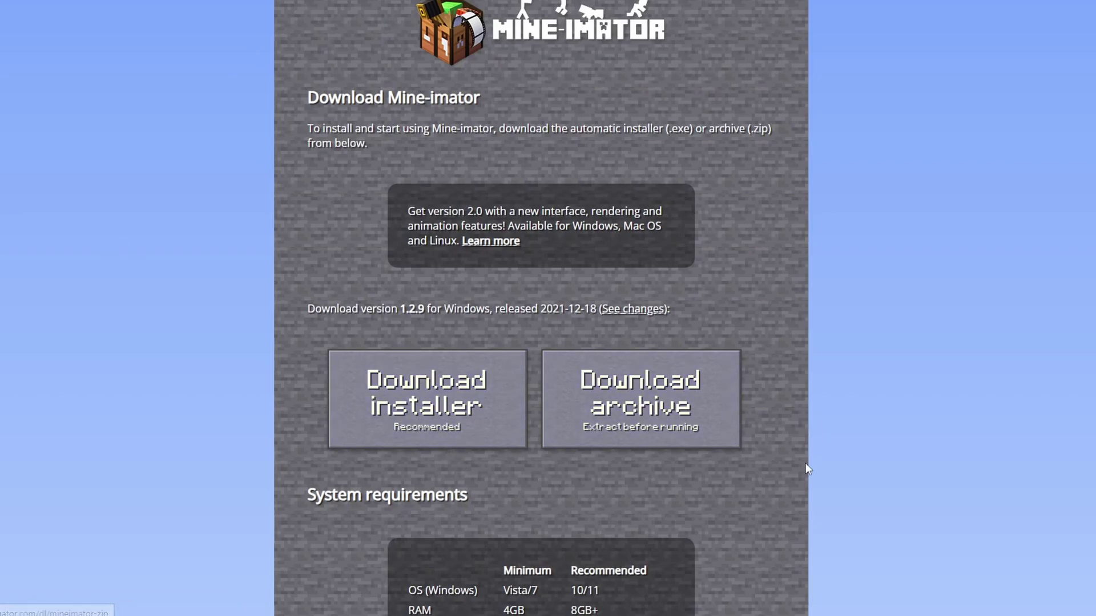
scroll(405, 412, "down", 2)
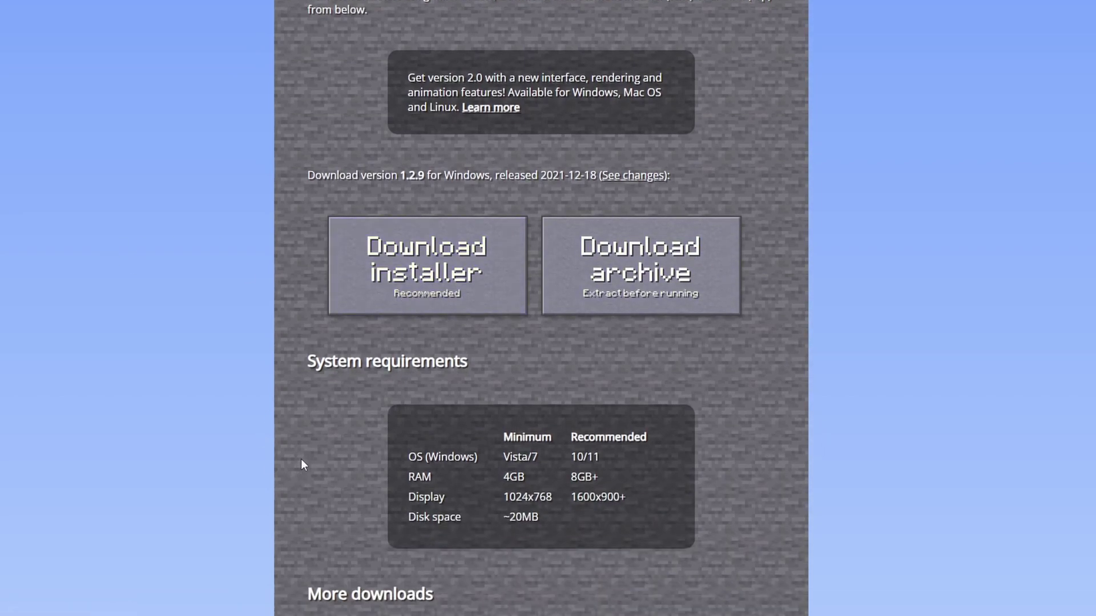
scroll(372, 485, "down", 3)
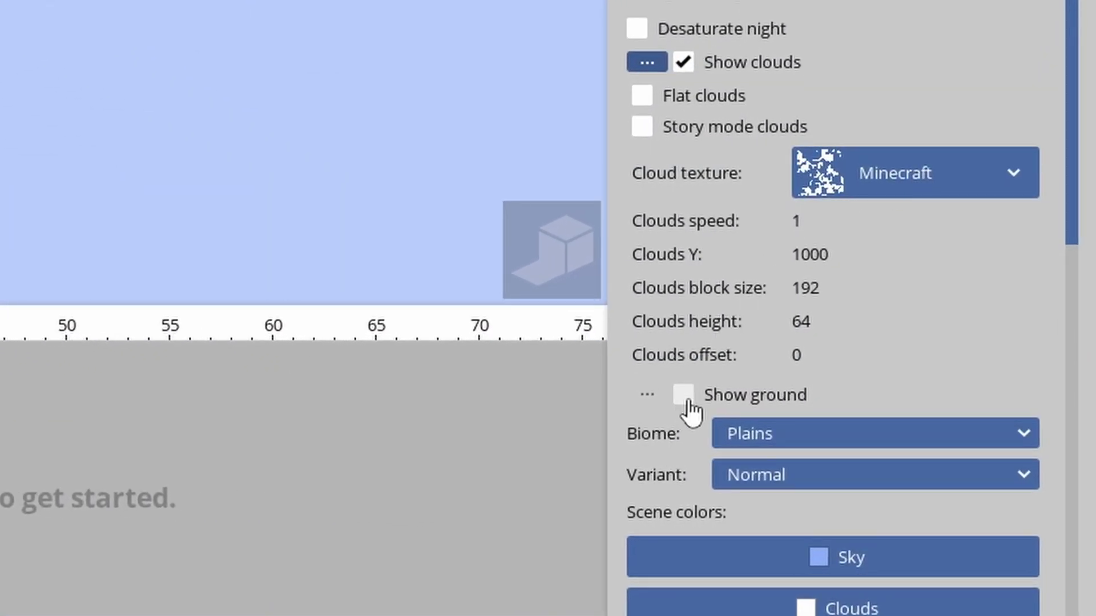
Turn off the ground display in the project's background settings.
left_click(686, 399)
left_click(686, 400)
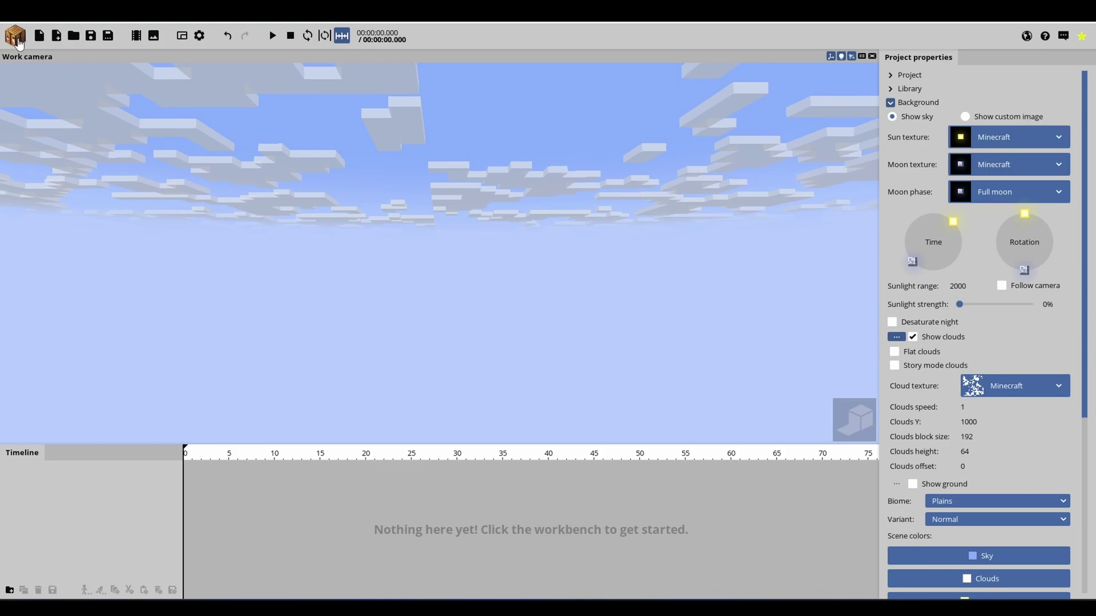
Start creating a model from an external file in the workbench and rotate the letter U's preview.
left_click(17, 43)
left_click(165, 209)
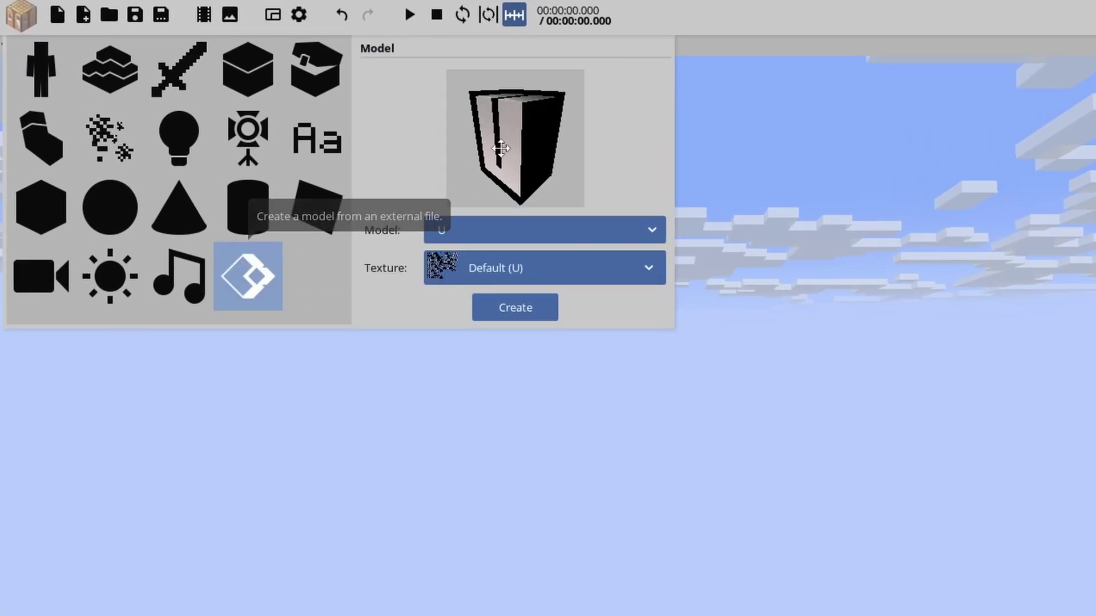
left_click_drag(505, 102, 536, 35)
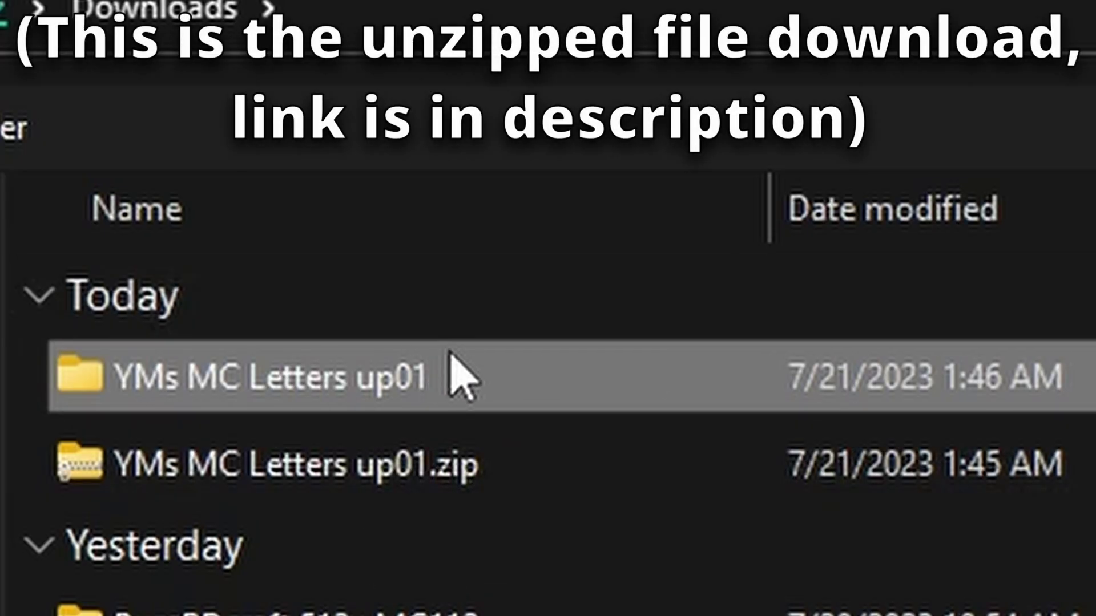
In the file explorer, open the Alphabets folder inside YMs MC Letters up01 > MC Letters and browse its letter models.
double_click(460, 368)
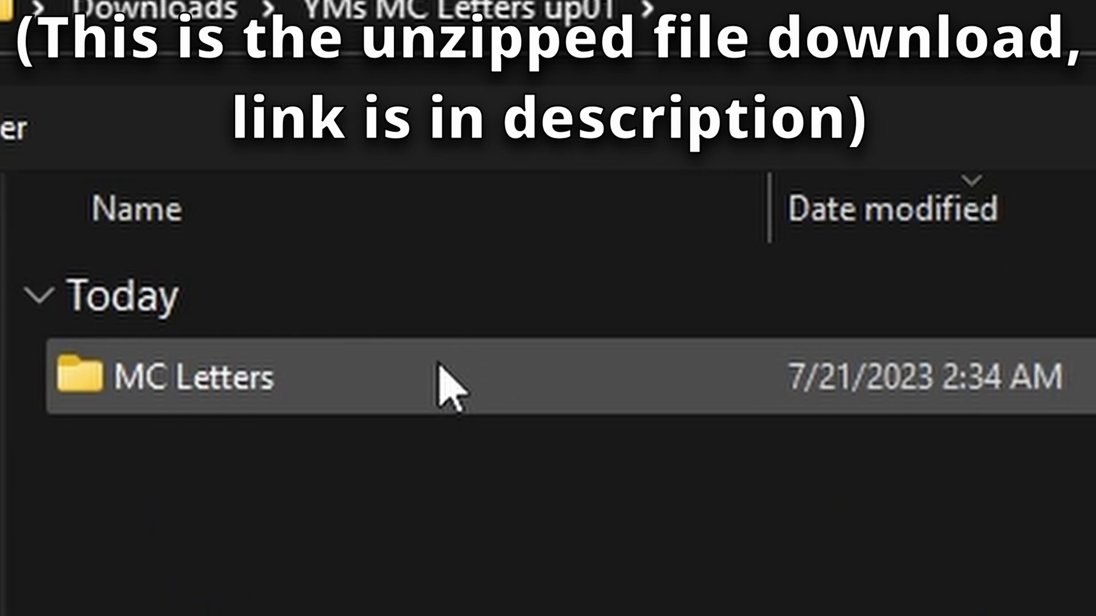
double_click(331, 405)
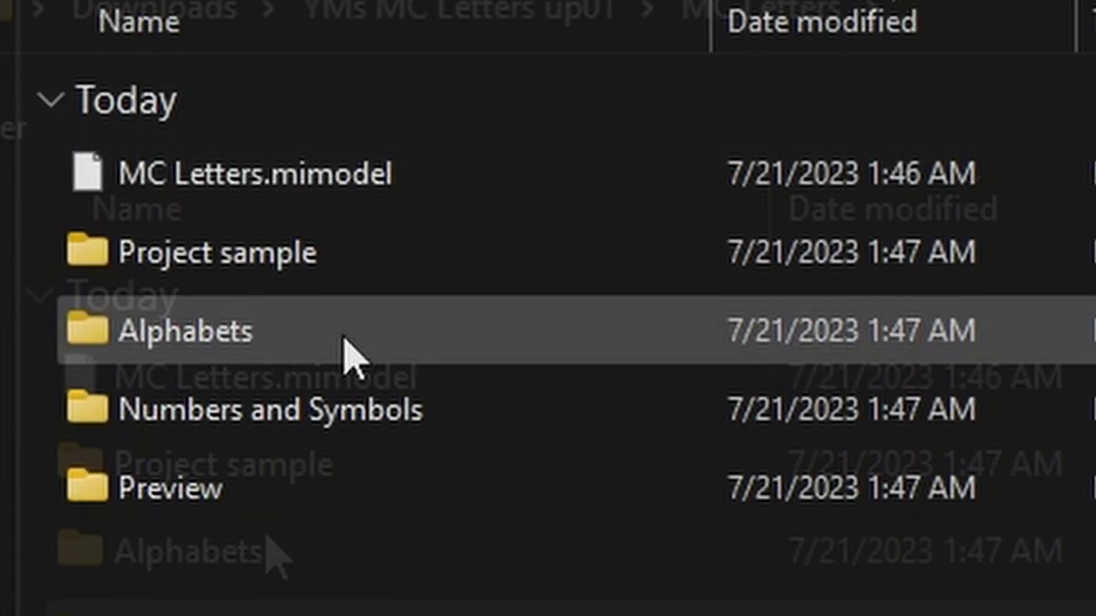
double_click(299, 341)
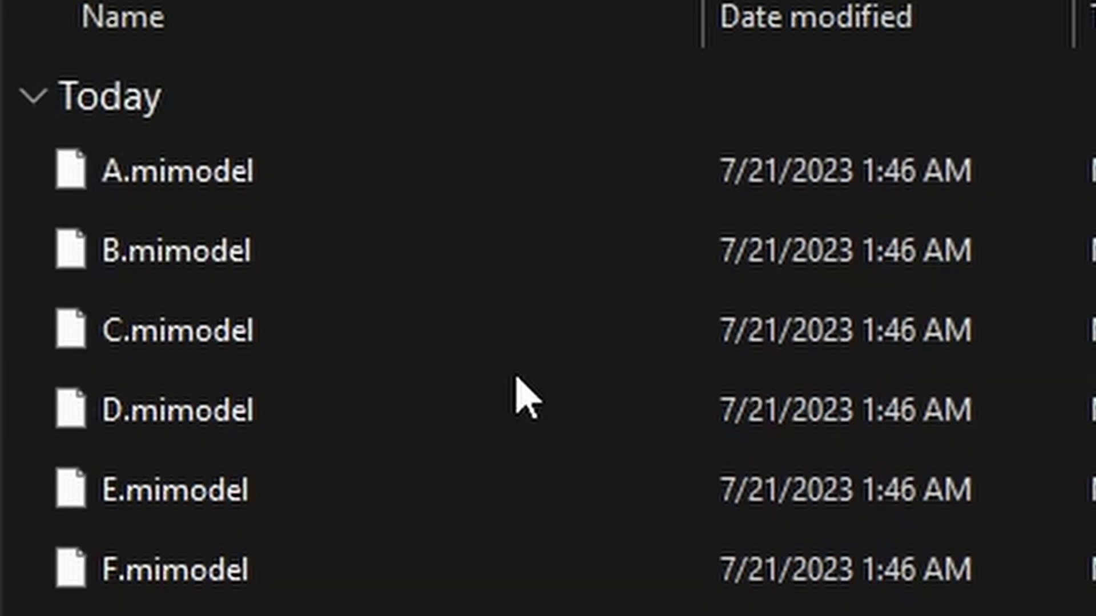
scroll(519, 399, "down", 6)
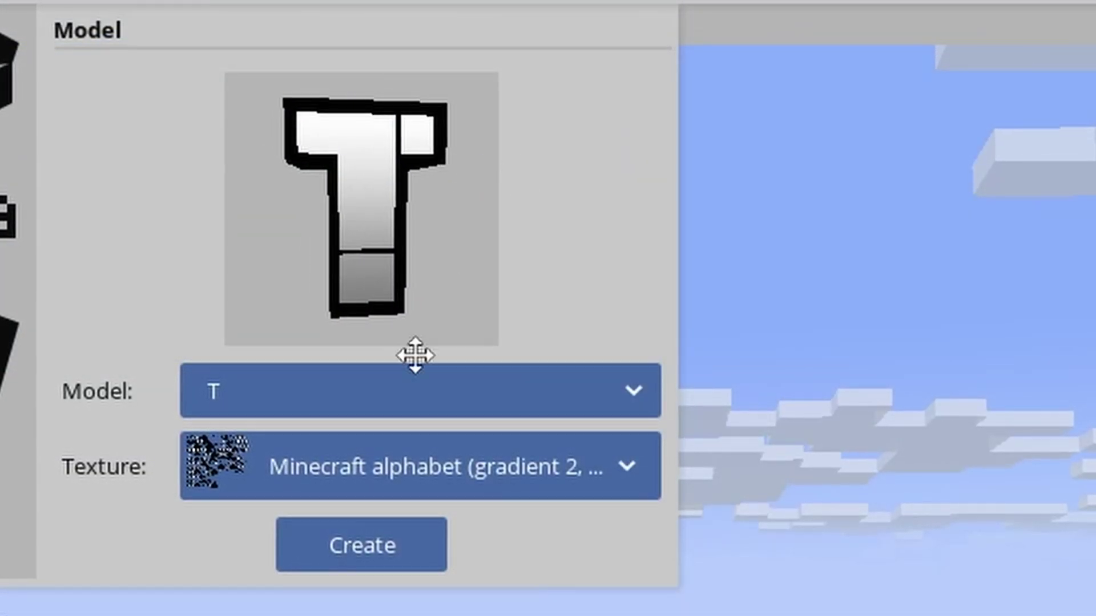
Create the letter T with the Minecraft alphabet (gradient 2, ...) texture and set its blend color to 00AEFF.
left_click(375, 551)
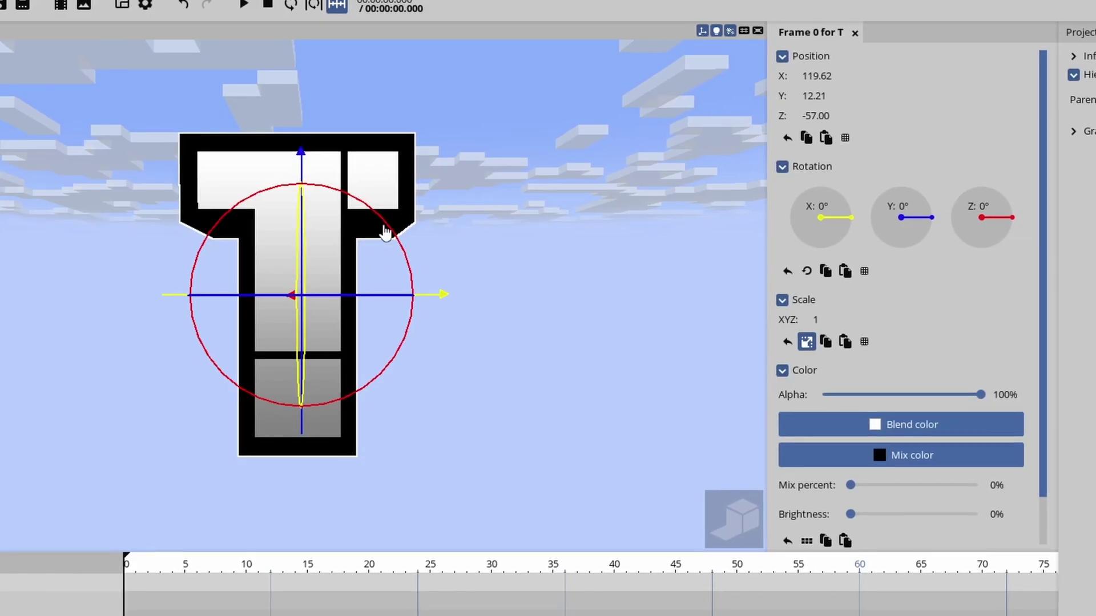
left_click(912, 438)
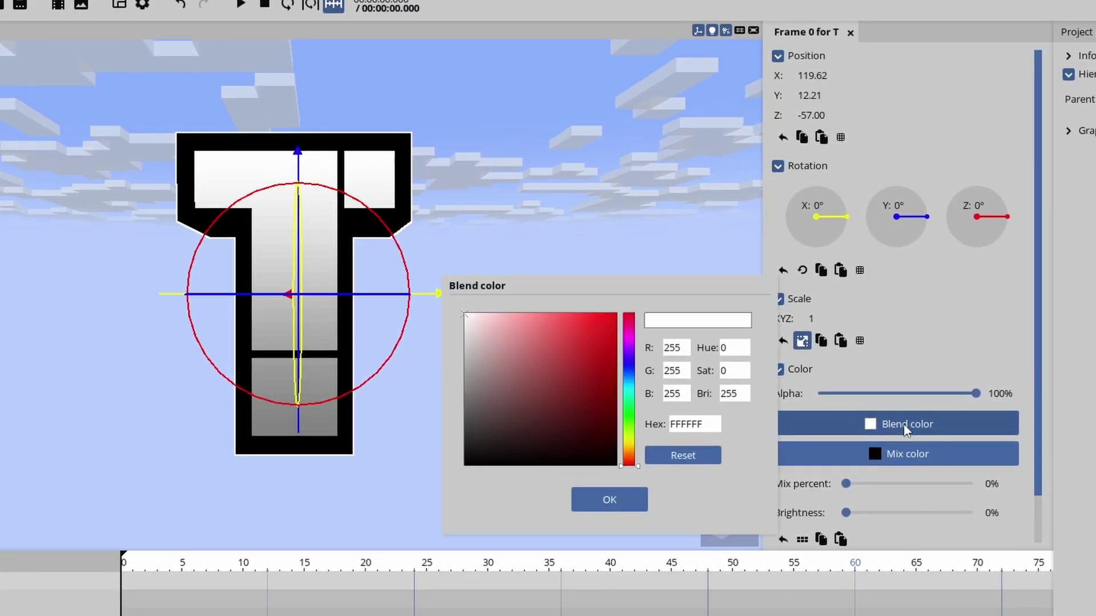
left_click(369, 302)
left_click_drag(295, 200, 487, 74)
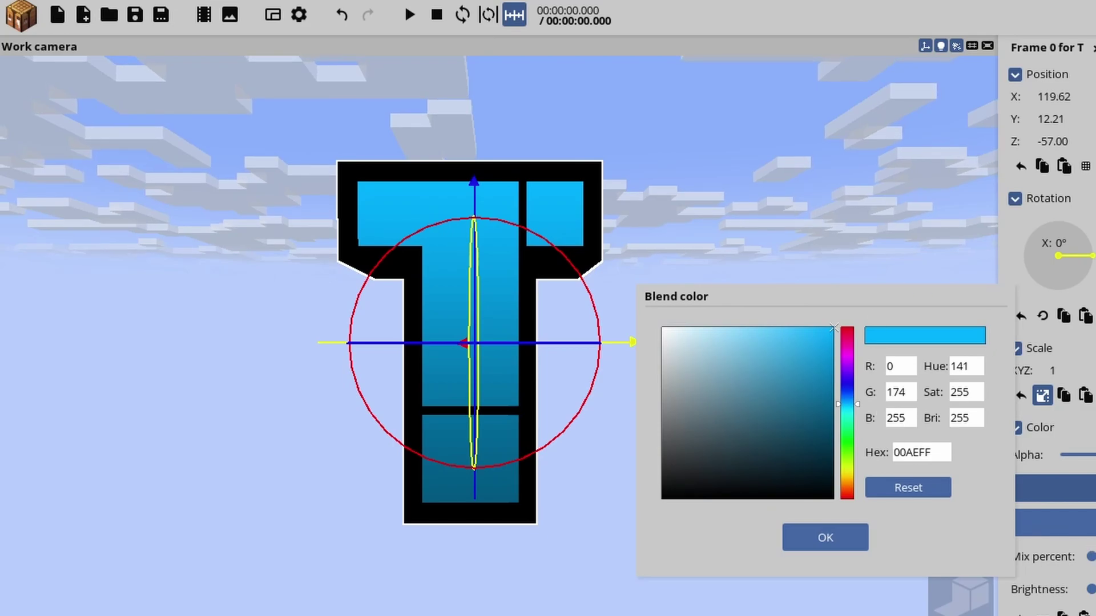
Try different mix percentages and red F91212 and turquoise 00FFFC mix colors on the T, then restore the mix color to black 000000.
left_click_drag(1091, 557, 1095, 559)
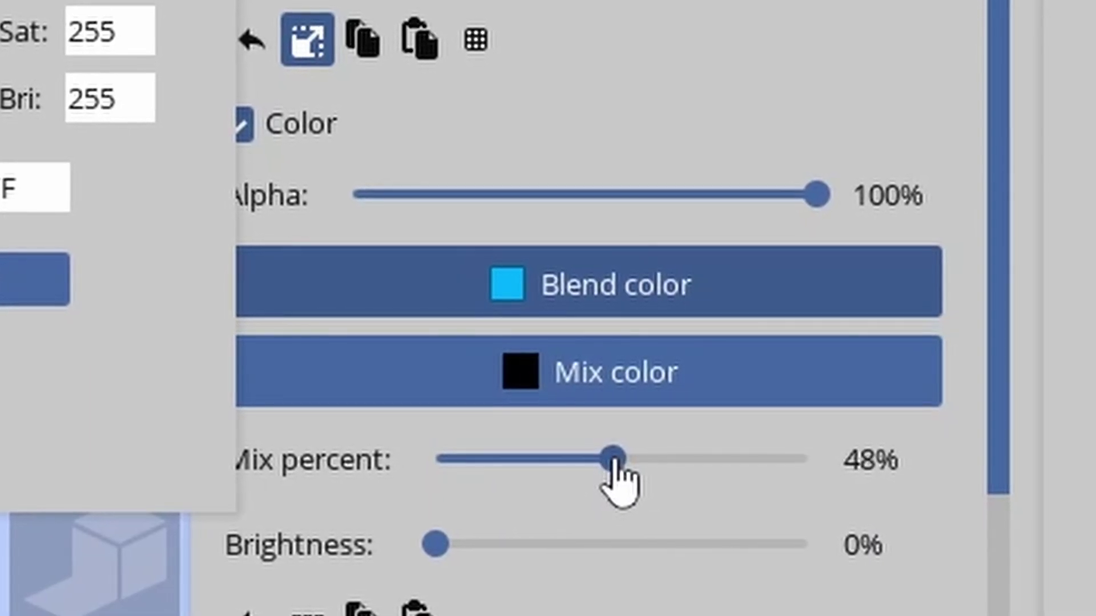
left_click_drag(614, 461, 414, 391)
left_click(579, 380)
left_click(822, 331)
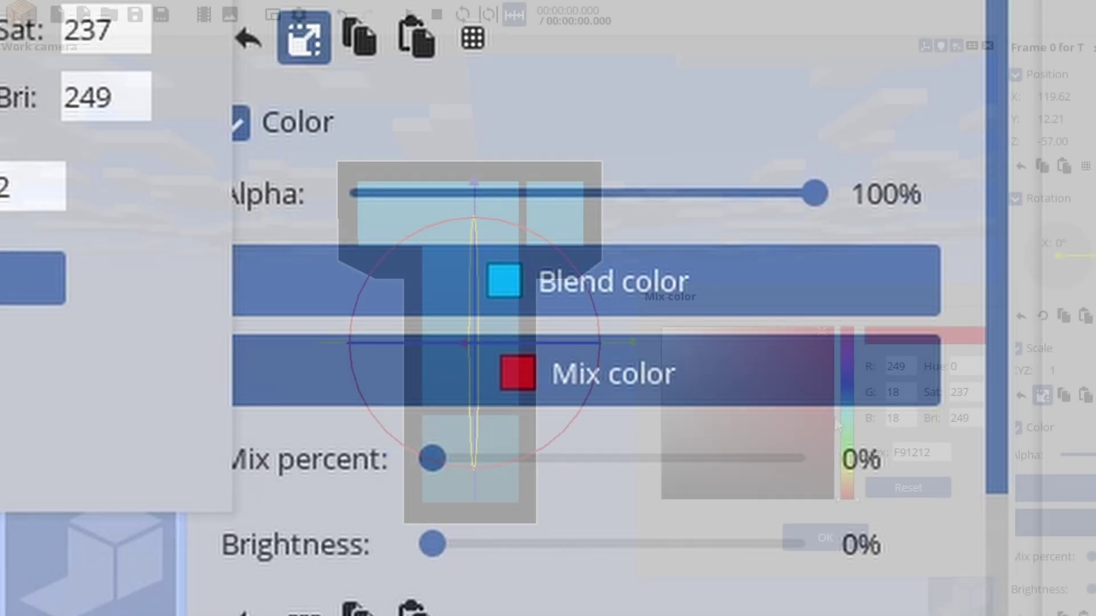
left_click(847, 414)
left_click_drag(812, 404, 892, 273)
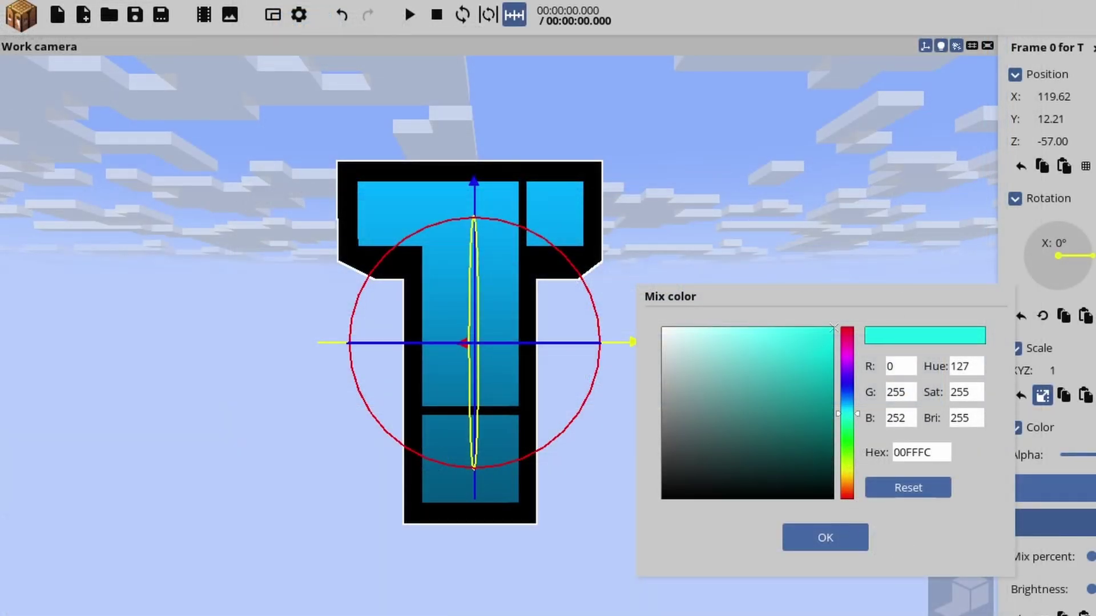
left_click_drag(1091, 556, 1095, 557)
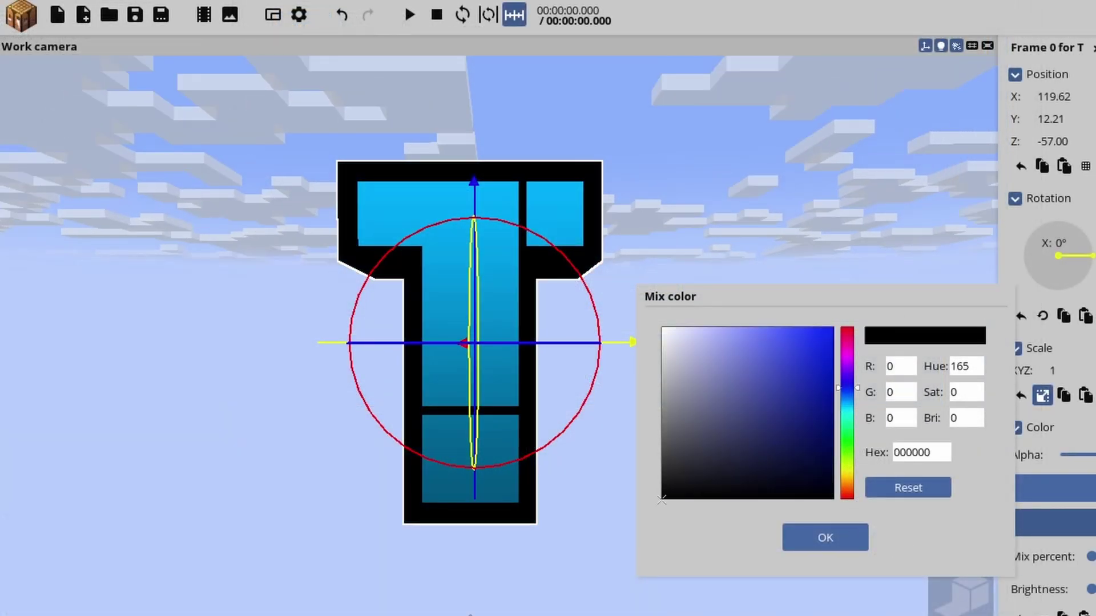
left_click(825, 538)
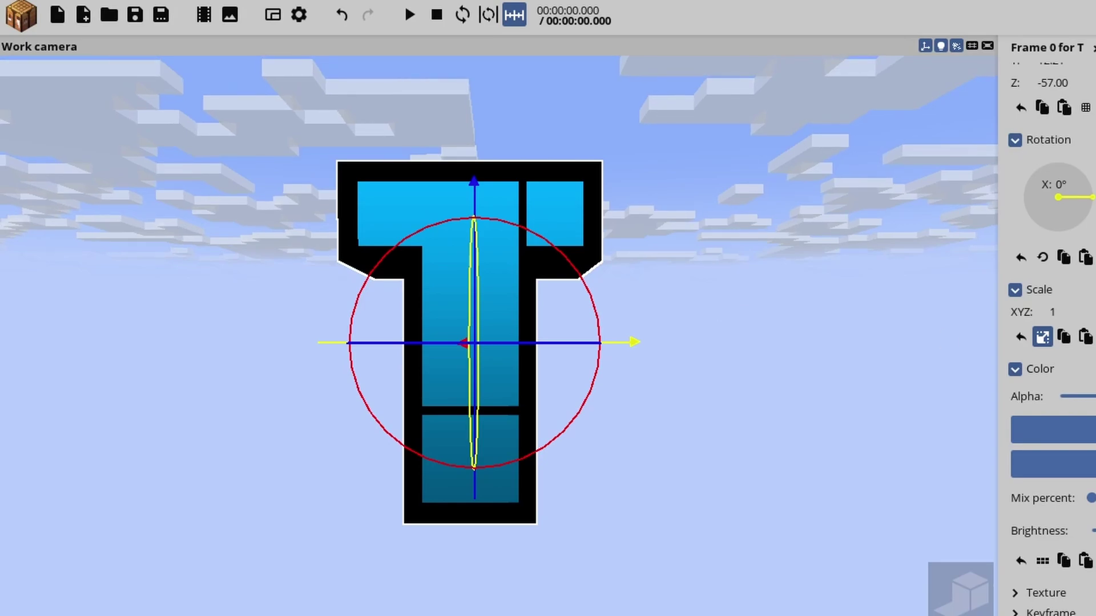
Try adding the letter U model with its default texture and aligning it with the T at Z -57.
mouse_move(592, 325)
right_mouse_down()
mouse_move(589, 303)
mouse_move(594, 367)
mouse_move(596, 304)
right_mouse_up()
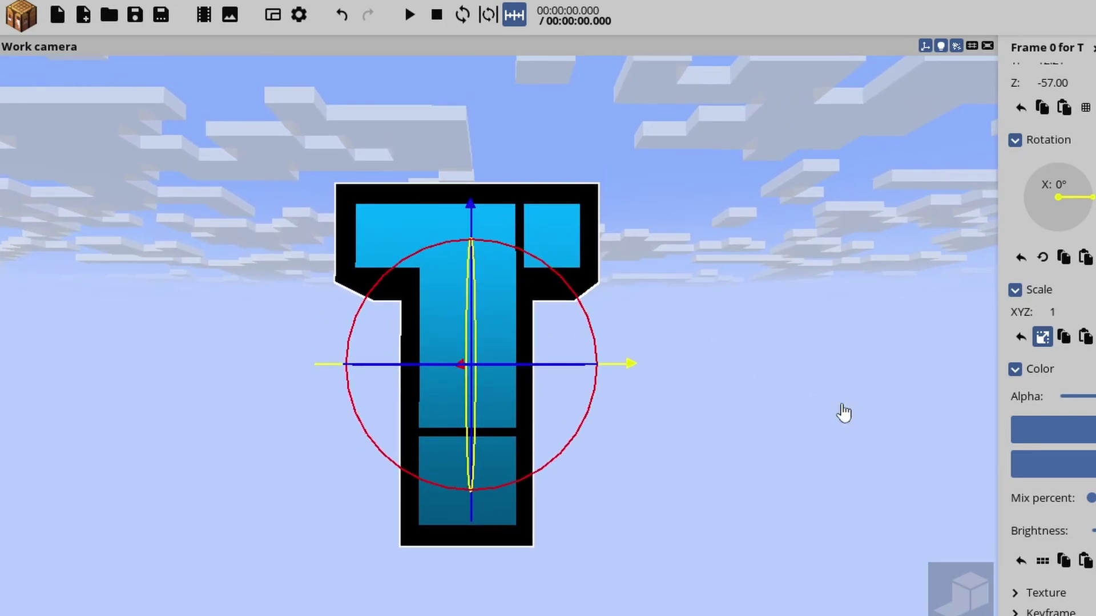
key("space")
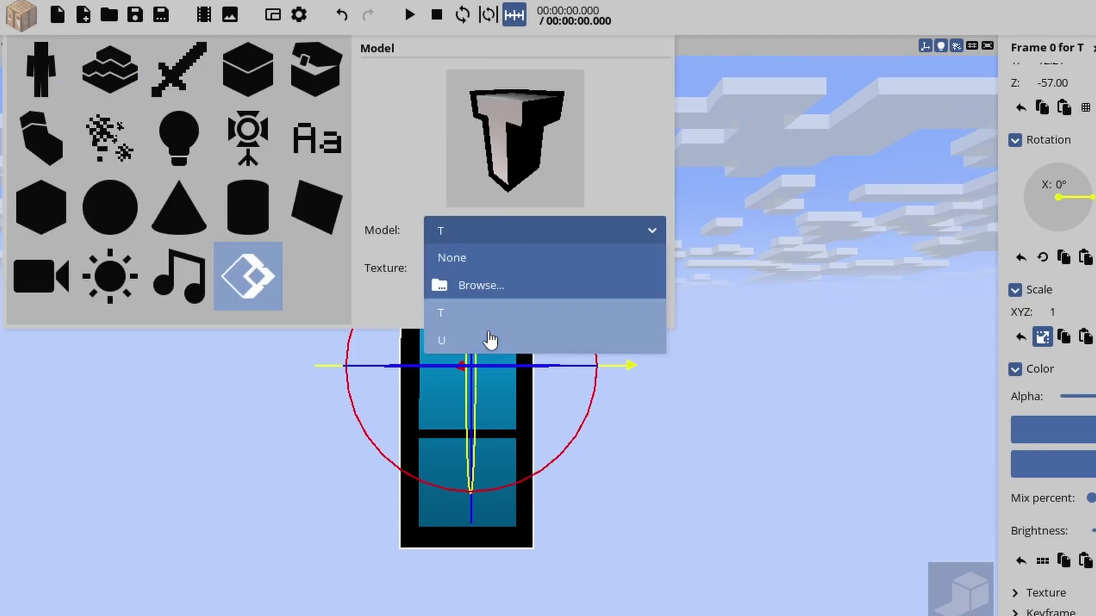
left_click(489, 341)
left_click(527, 309)
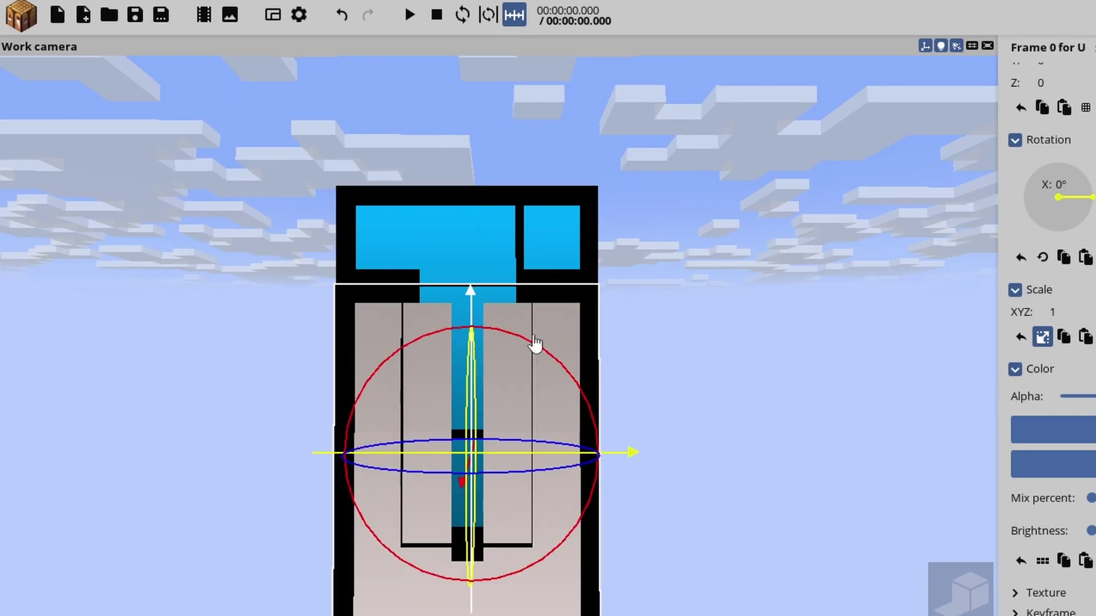
scroll(535, 343, "up", 4)
scroll(535, 342, "down", 5)
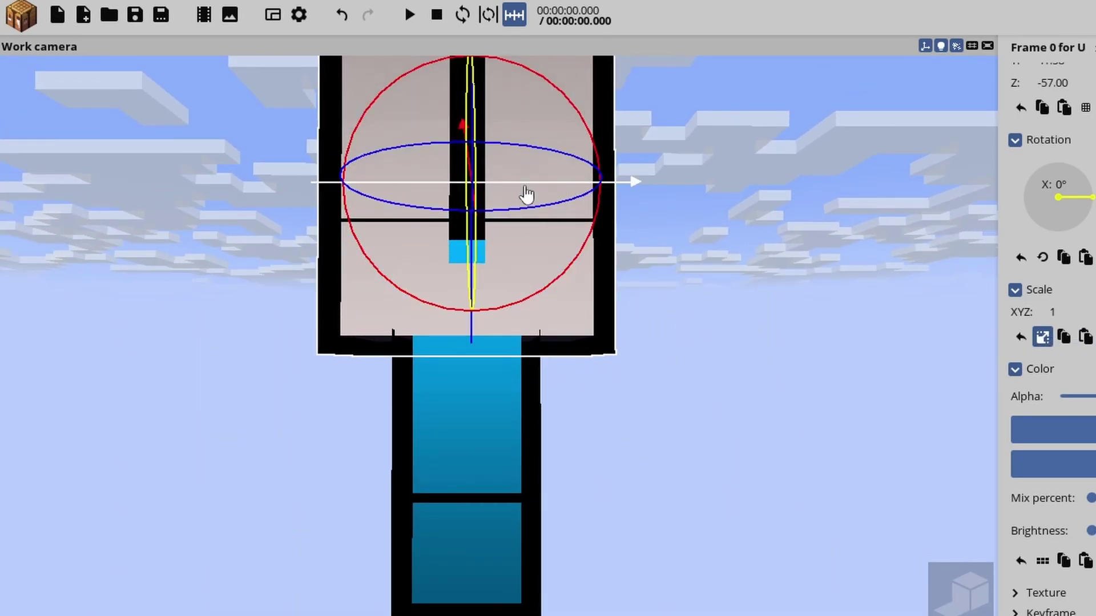
scroll(528, 196, "down", 2)
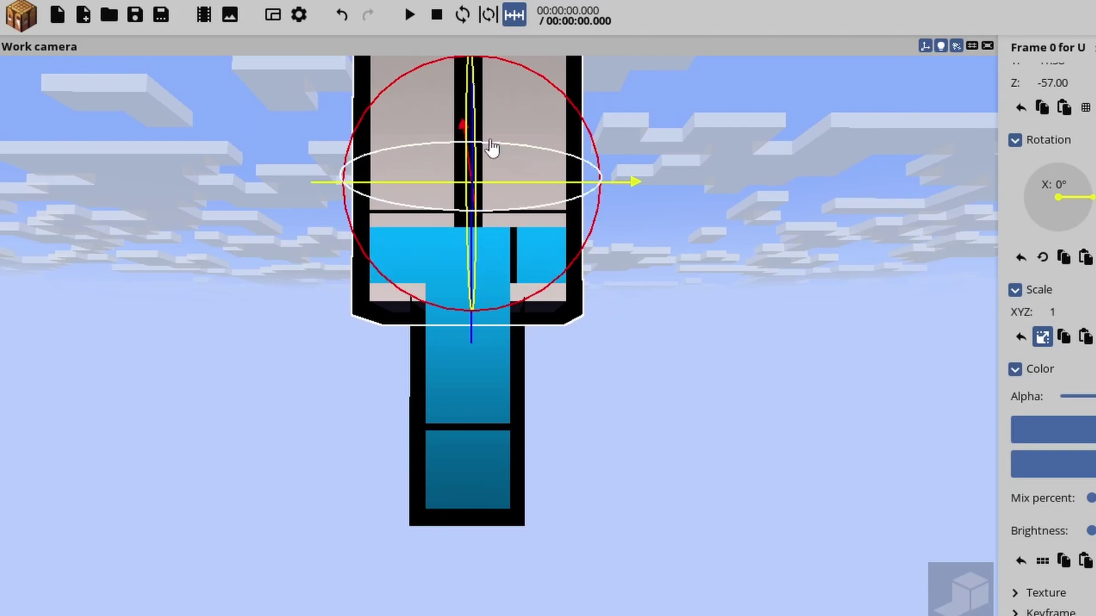
mouse_move(517, 130)
left_mouse_down()
mouse_move(528, 228)
mouse_move(517, 302)
mouse_move(517, 114)
left_mouse_up()
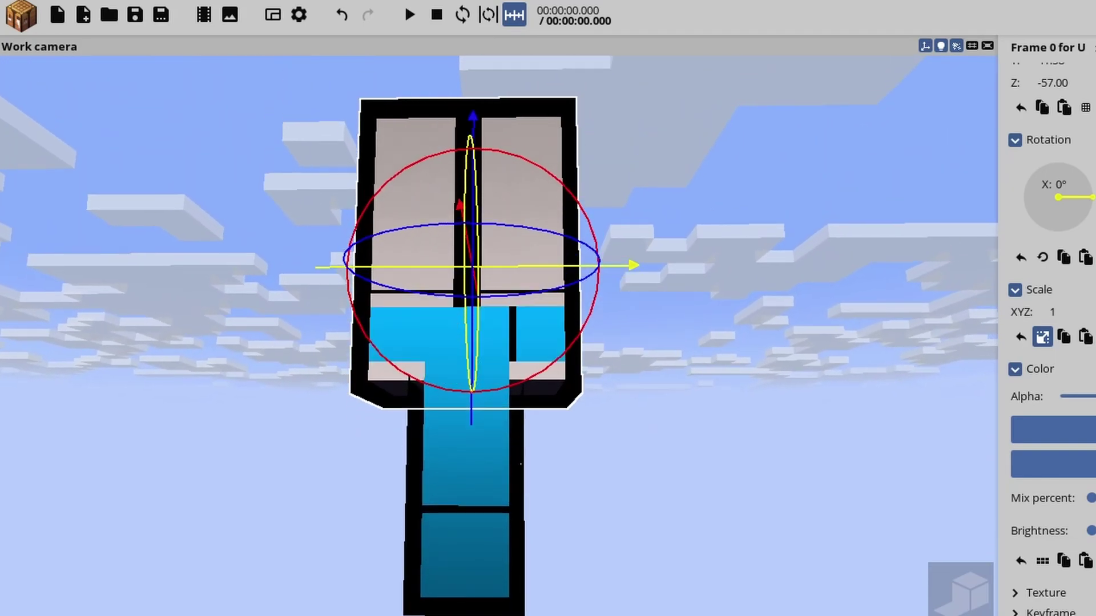
left_click_drag(634, 547, 599, 532)
scroll(633, 557, "down", 1)
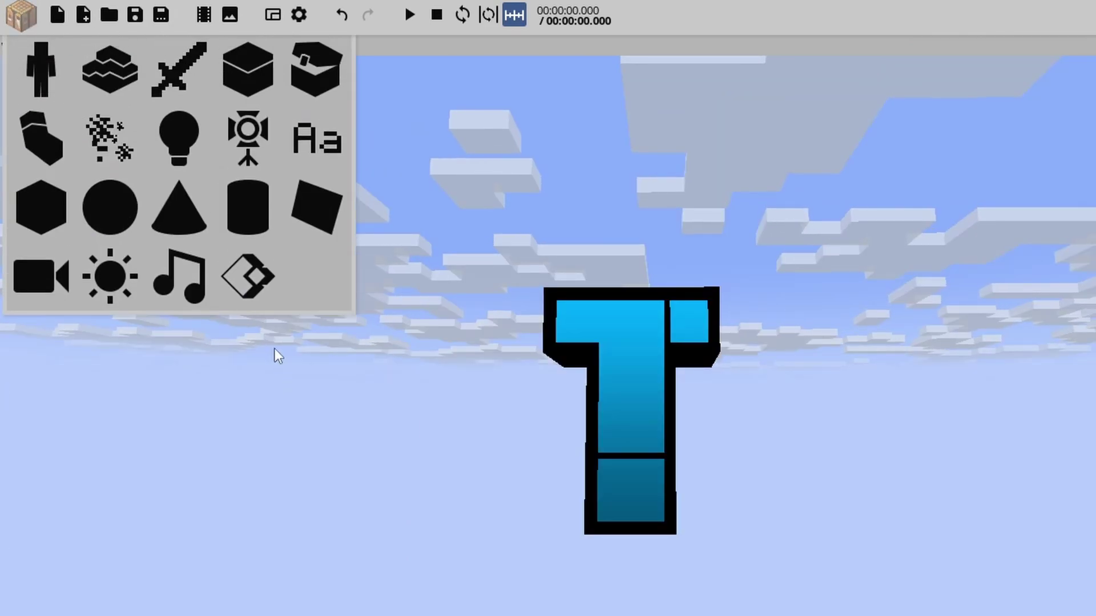
Create the letter U model with the Minecraft alphabet (gradient 2, crac...) texture.
left_click(253, 287)
left_click(541, 269)
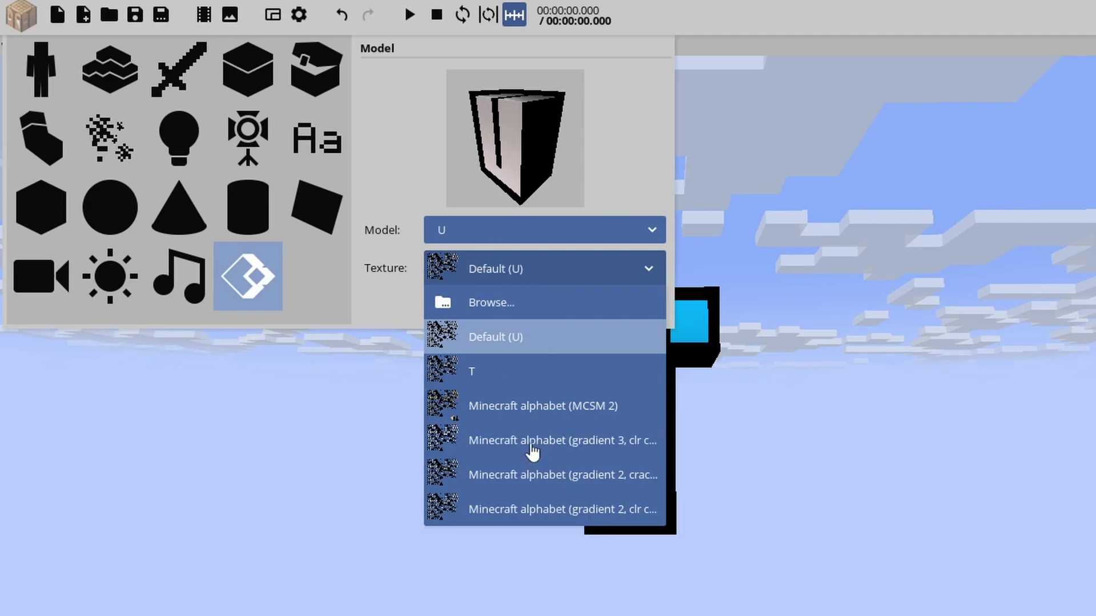
left_click(641, 476)
left_click(515, 307)
Set the T's Y position to 14.
left_click(695, 454)
scroll(673, 548, "up", 2)
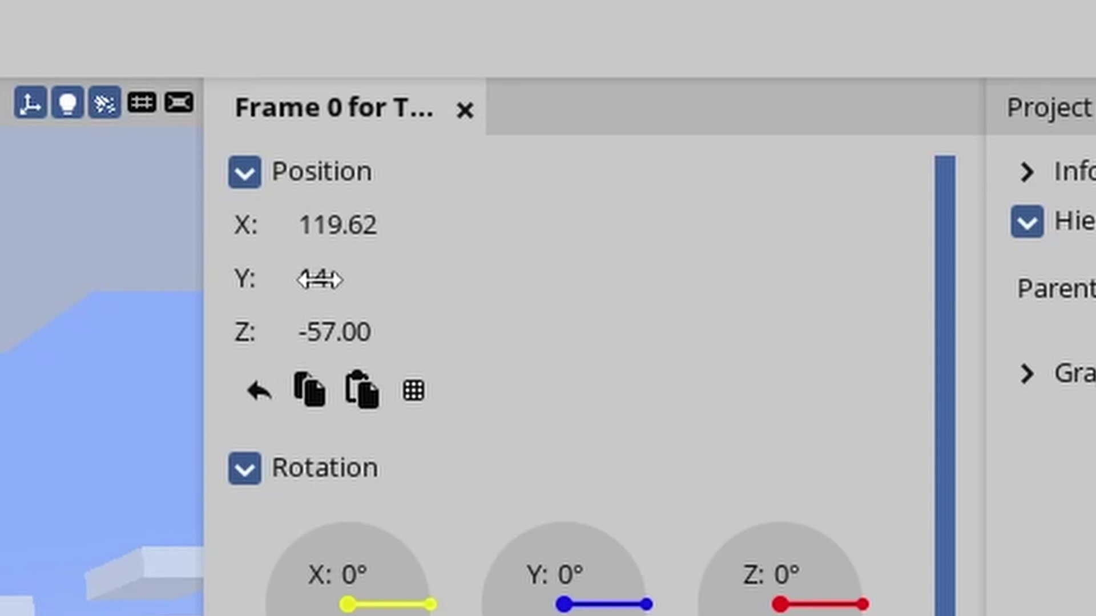
left_click(319, 280)
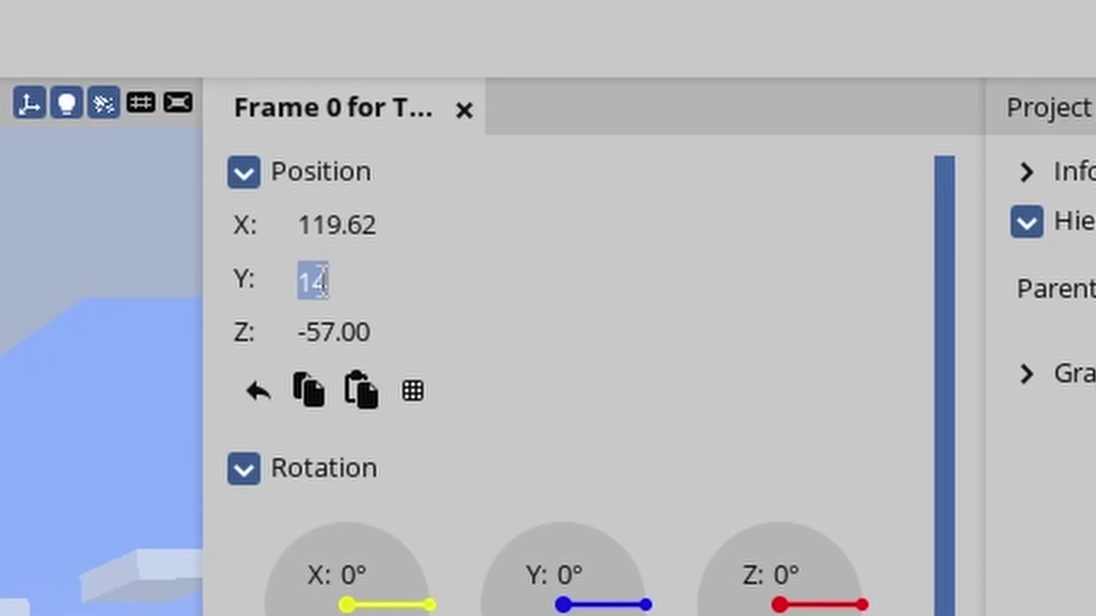
type("14")
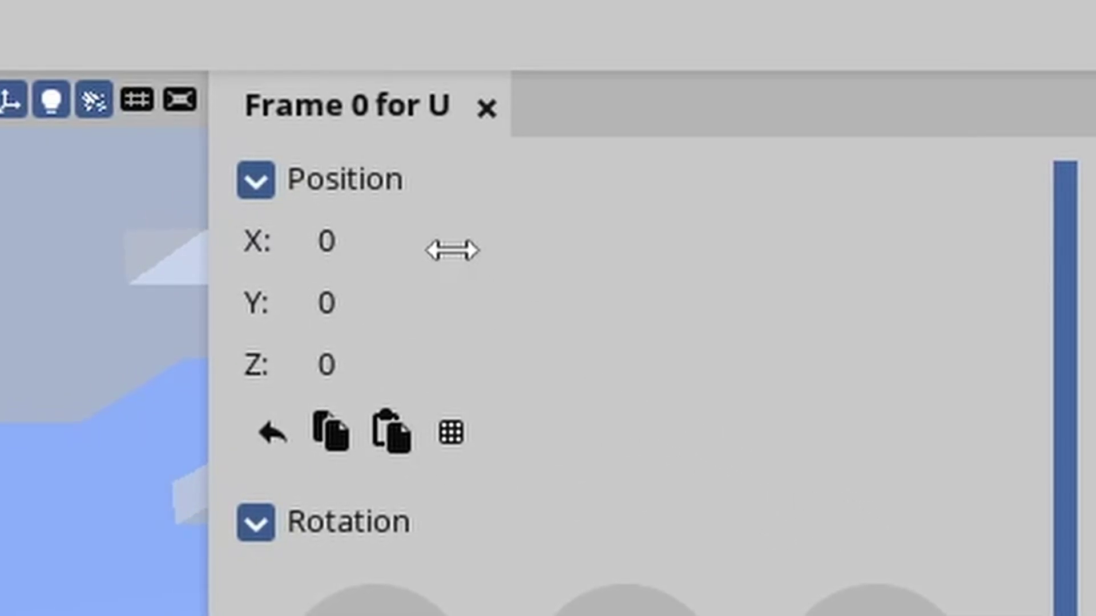
Set the letter U's X position to 32 so it stands beside the T.
left_click(349, 238)
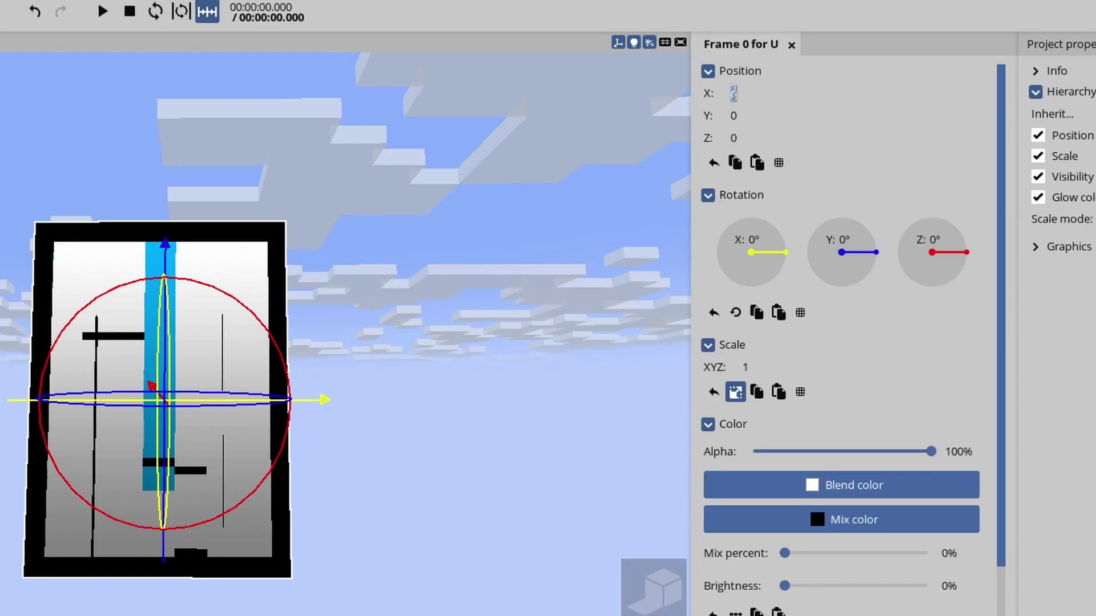
type("32")
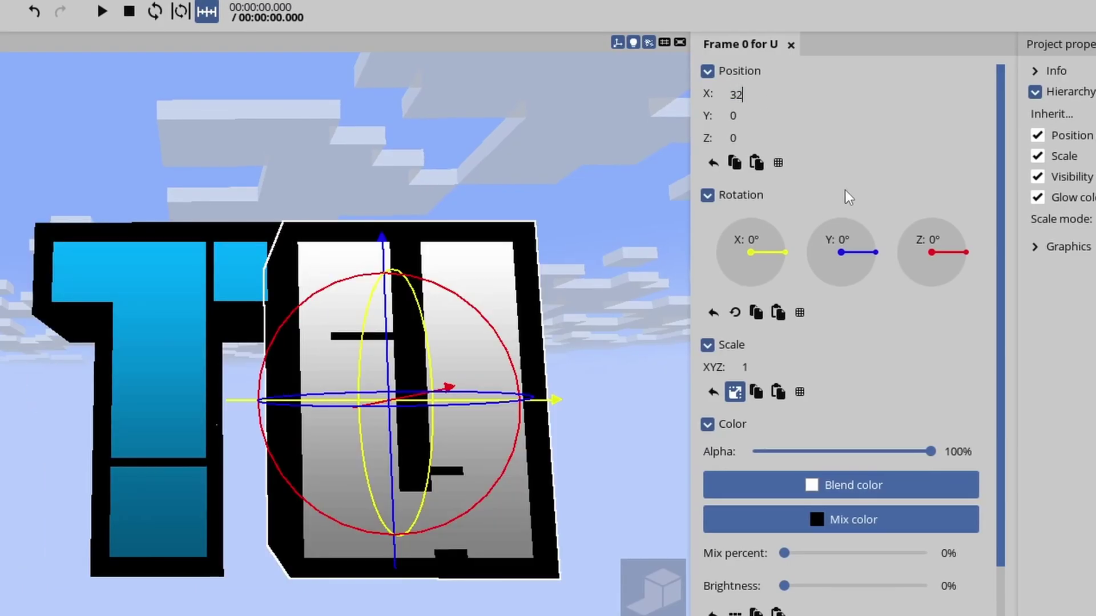
left_click(599, 474)
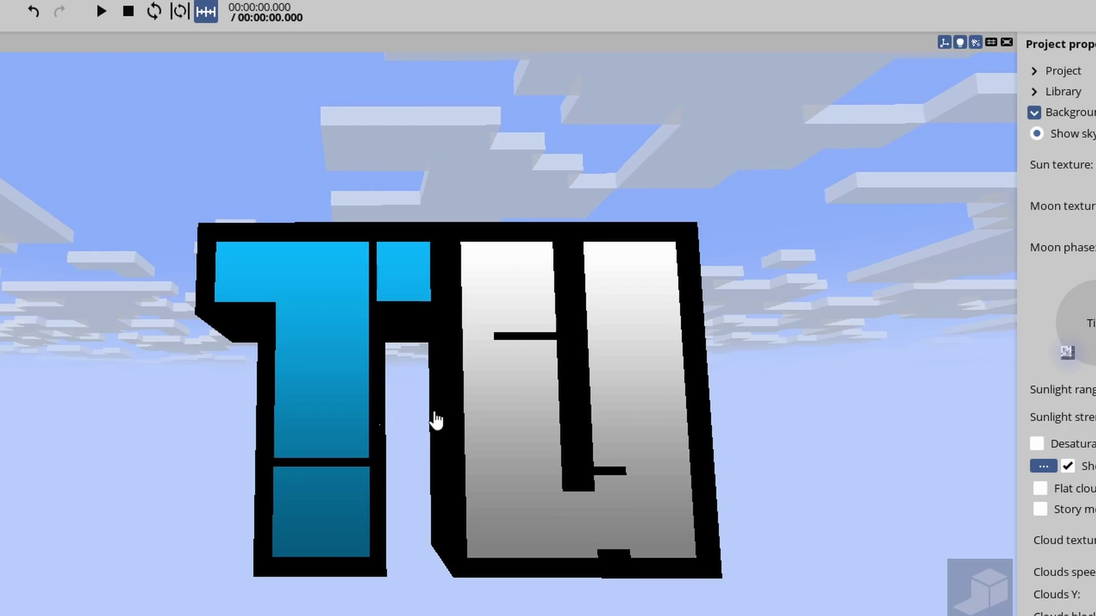
middle_click_drag(436, 421, 147, 398)
Select both the T and the U and set their blend color to blue 0096FF.
left_click(636, 416)
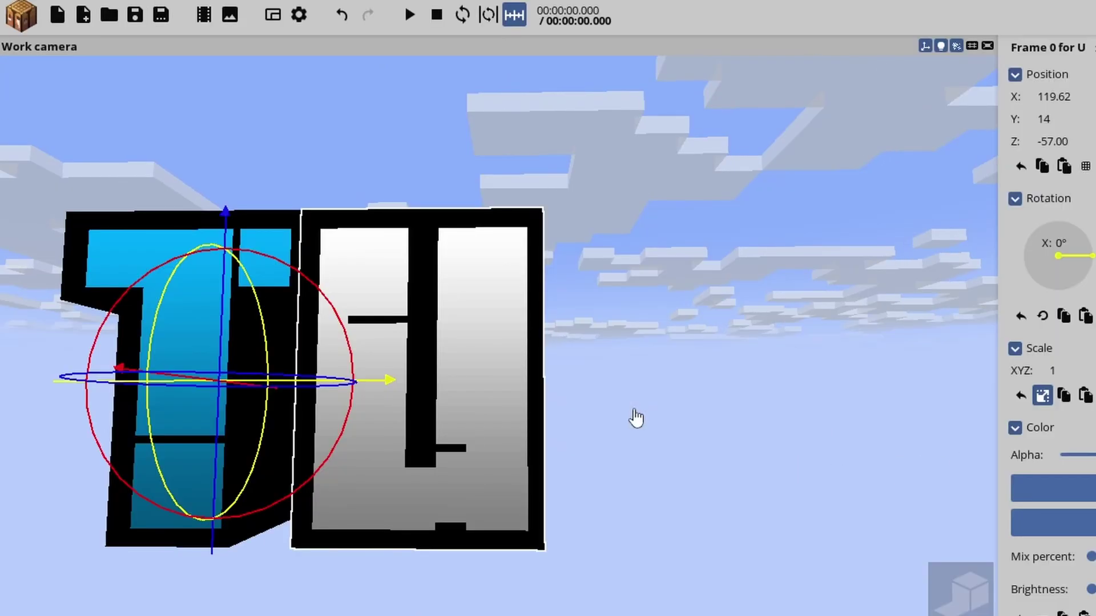
left_click(182, 337)
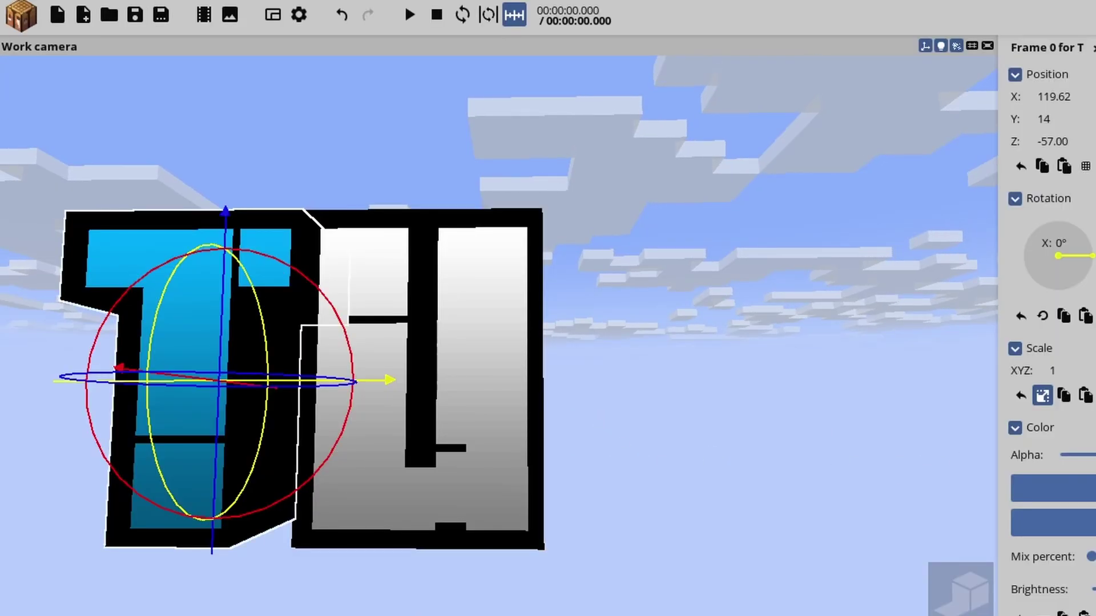
left_click(482, 371, "shift")
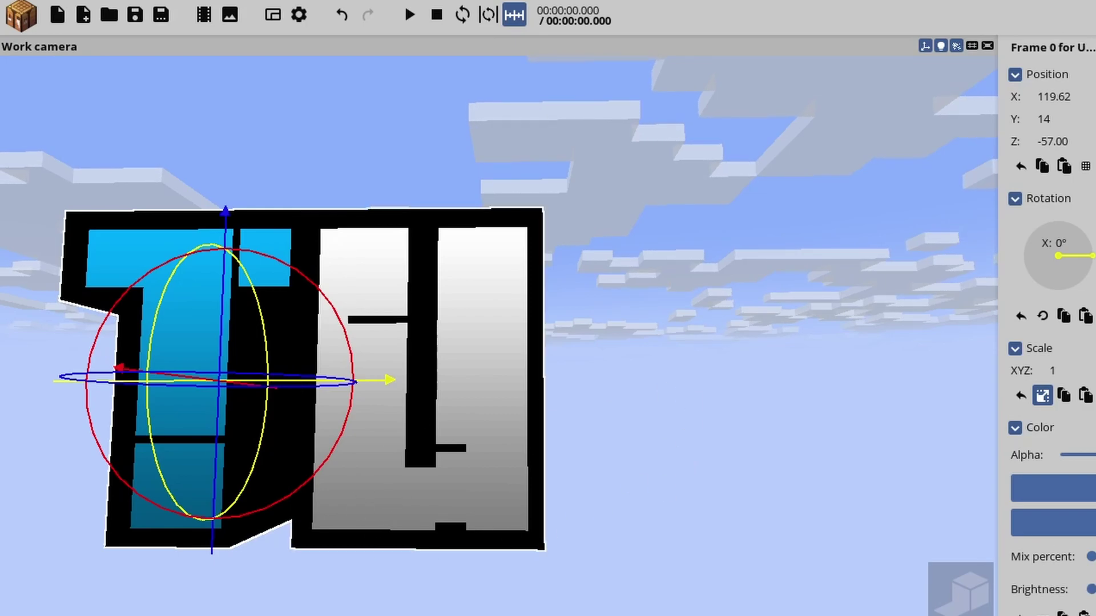
left_click(1079, 495)
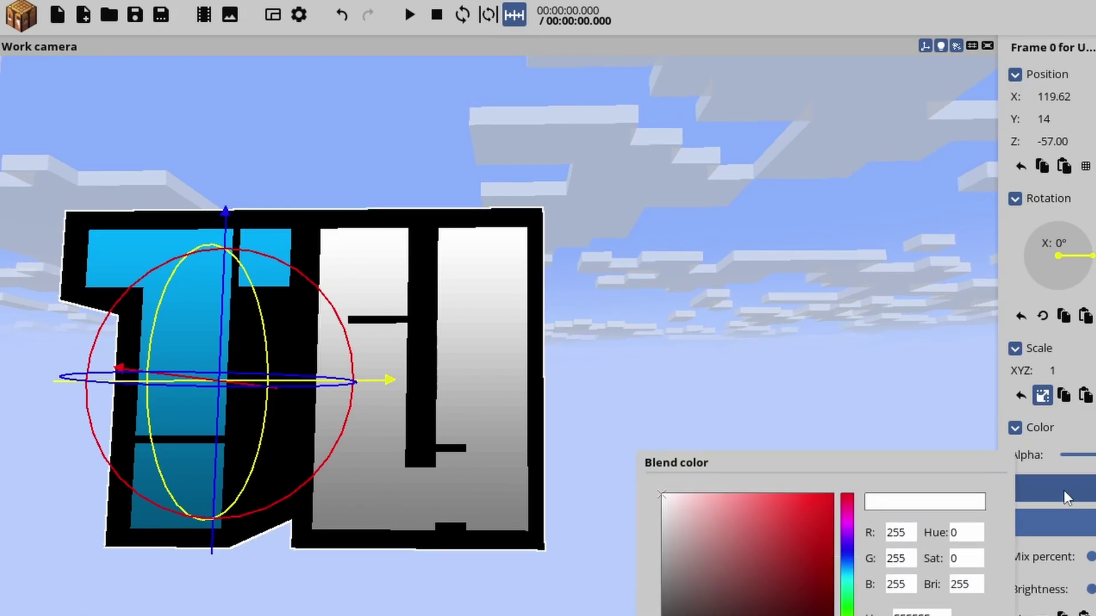
left_click(849, 415)
left_click_drag(813, 403, 841, 338)
left_click(849, 396)
left_click_drag(851, 411, 855, 401)
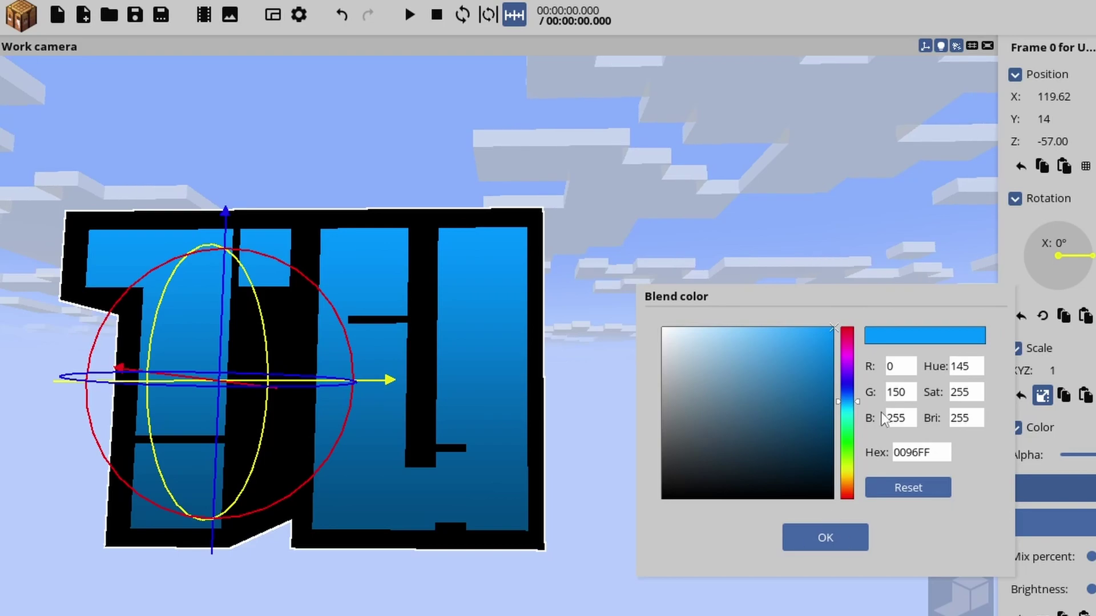
left_click(832, 547)
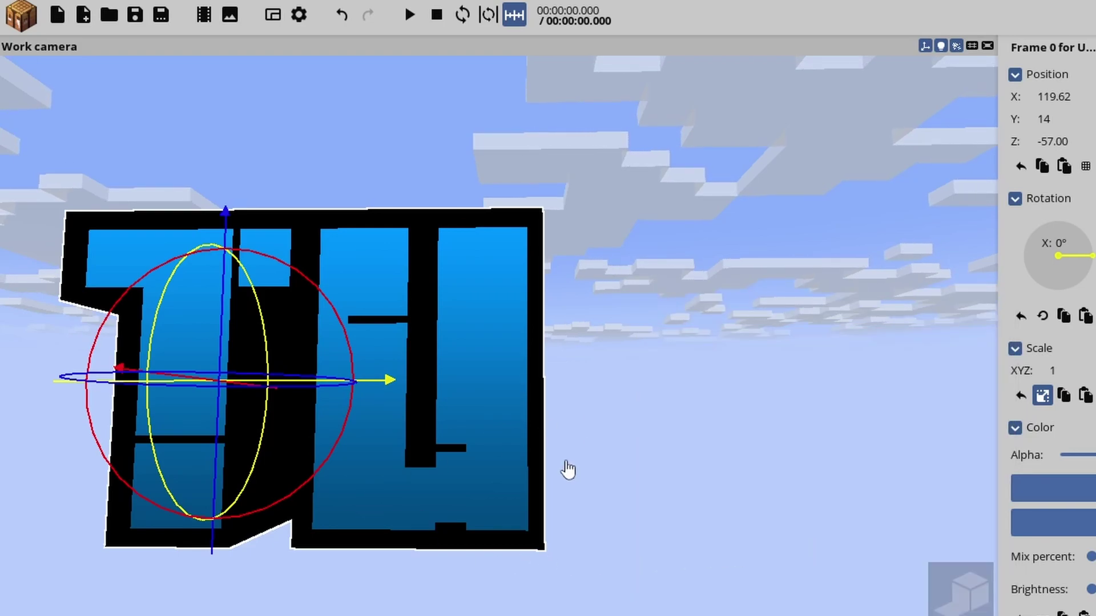
Create a second letter T model with the Minecraft alphabet (gradient 2, crac...) texture.
left_click_drag(843, 462, 759, 457)
left_click(812, 488)
left_click_drag(570, 328, 468, 325)
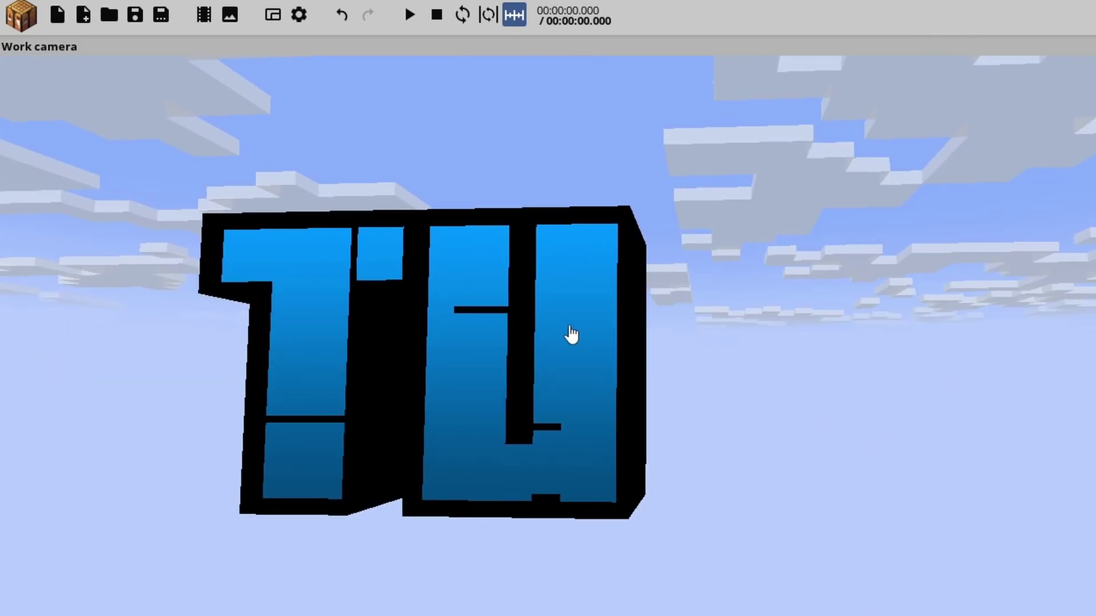
left_click(570, 328)
left_click(25, 20)
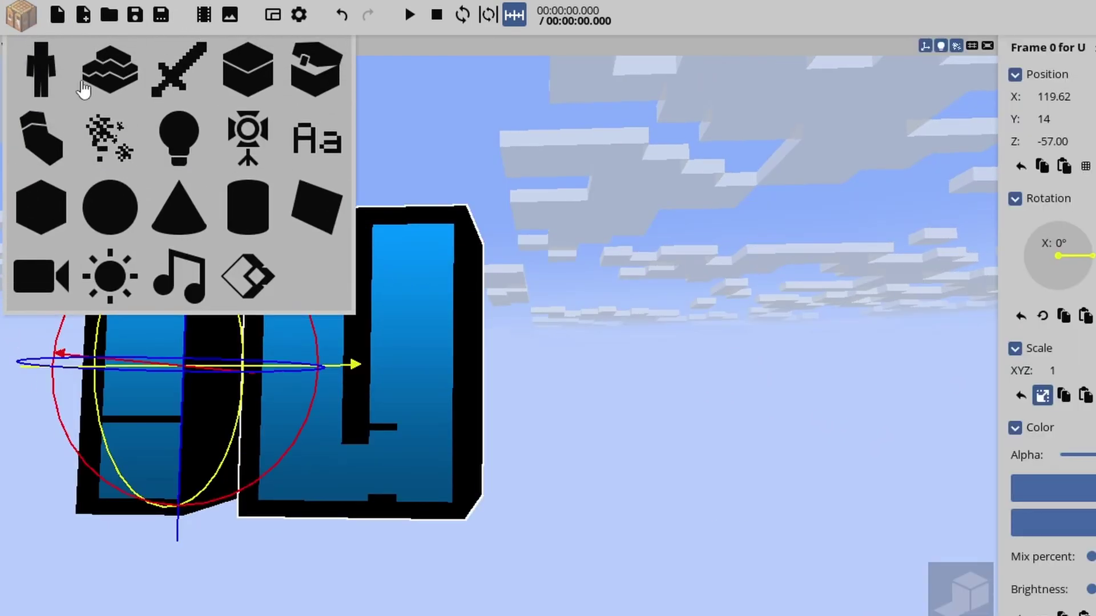
left_click(245, 267)
left_click(514, 306)
right_click_drag(337, 472, 875, 242)
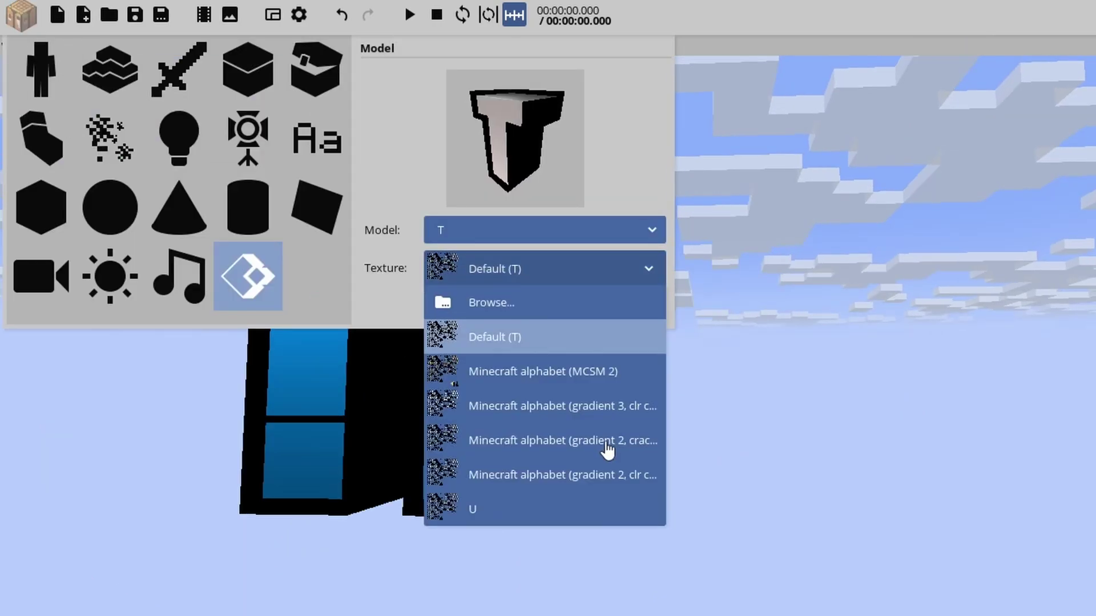
left_click(606, 448)
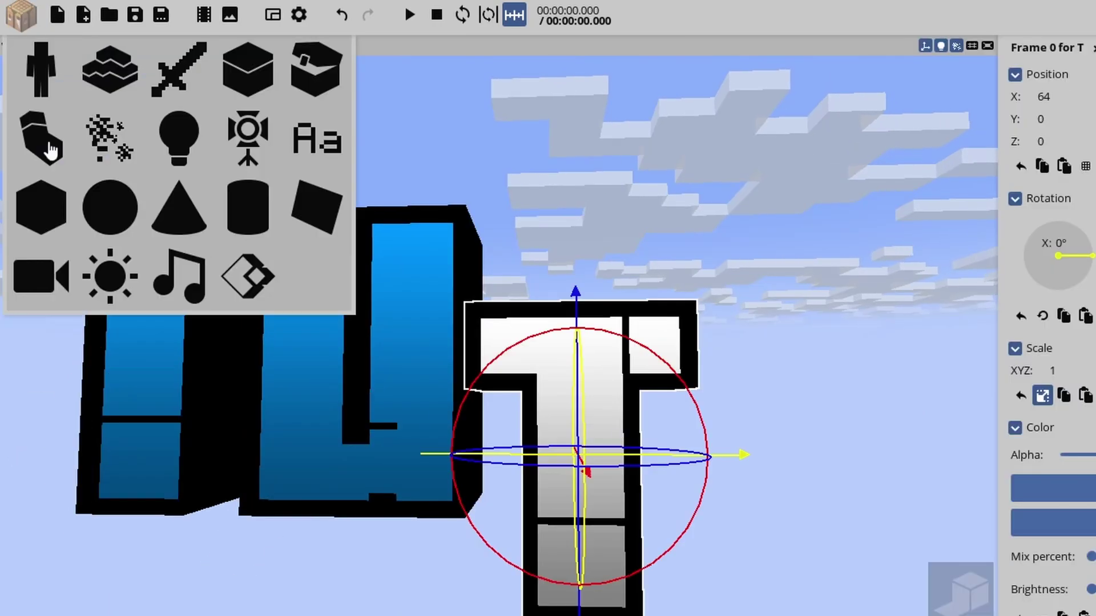
Import and create the letter O model, then set its X position to 32 beside the second T.
left_click(248, 276)
left_click(544, 230)
left_click(479, 283)
double_click(900, 354)
double_click(892, 455)
left_click(536, 318)
left_click(1043, 97)
type("32")
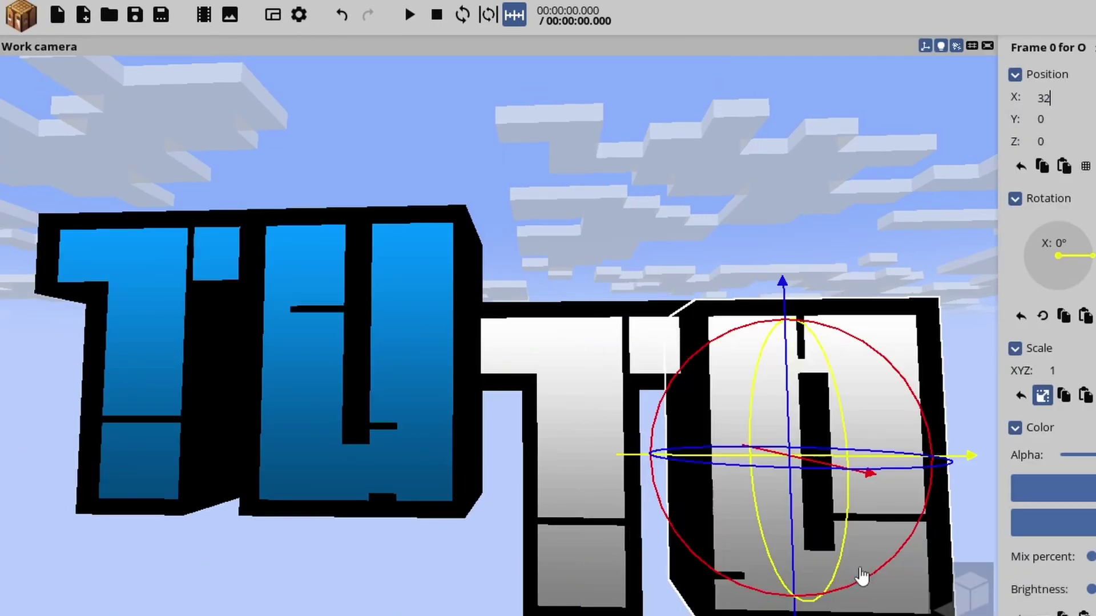
Import the next letter model after the O from the letter files.
left_click(21, 15)
left_click(517, 268)
left_click(519, 304)
key("Escape")
left_click(516, 230)
left_click(513, 285)
double_click(893, 478)
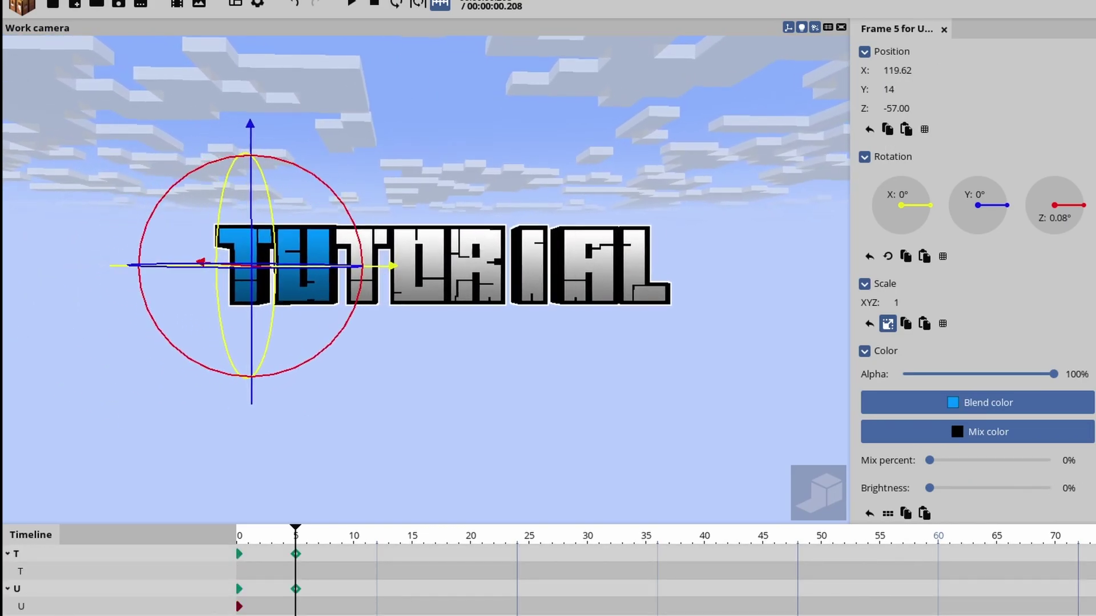
Examine the word TUTORIAL from end to end for uneven spacing between its letters.
scroll(425, 274, "up", 5)
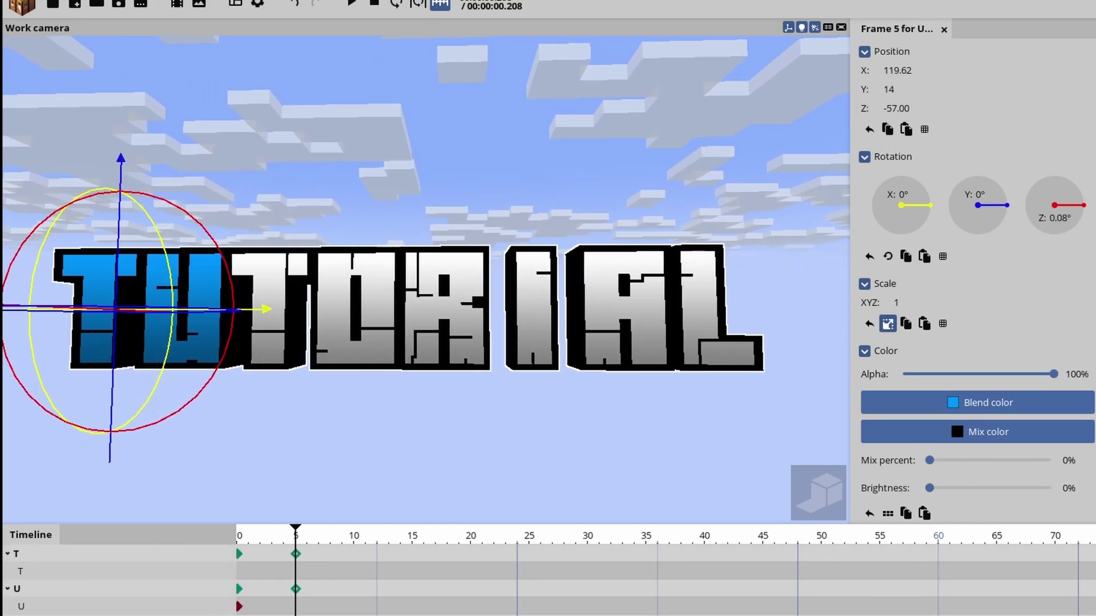
mouse_move(425, 273)
right_mouse_down()
mouse_move(601, 270)
mouse_move(443, 267)
right_mouse_up()
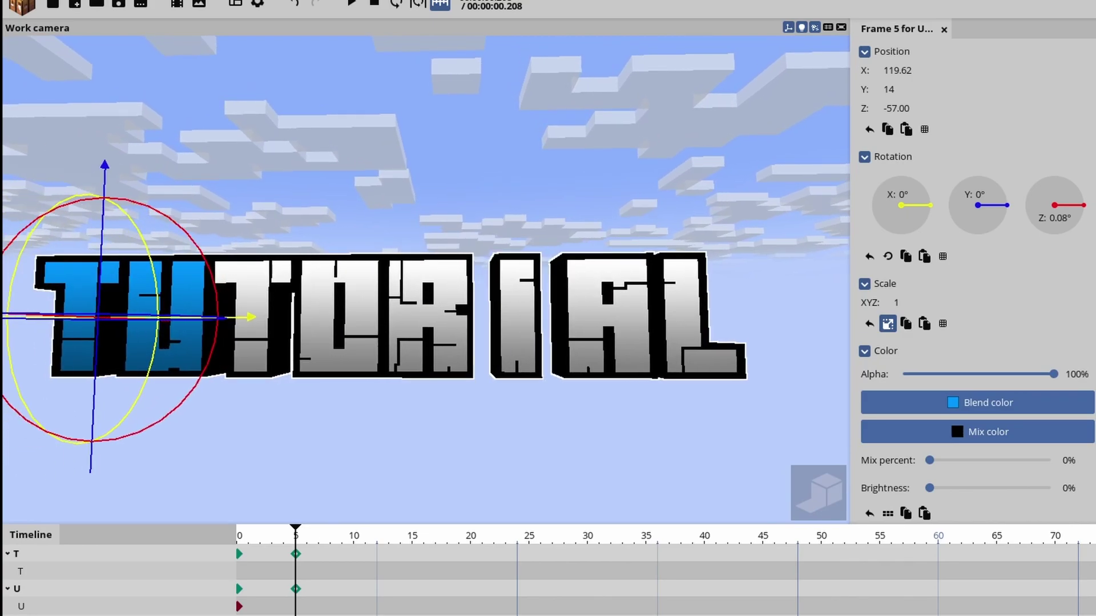
scroll(425, 280, "up", 6)
scroll(425, 279, "down", 5)
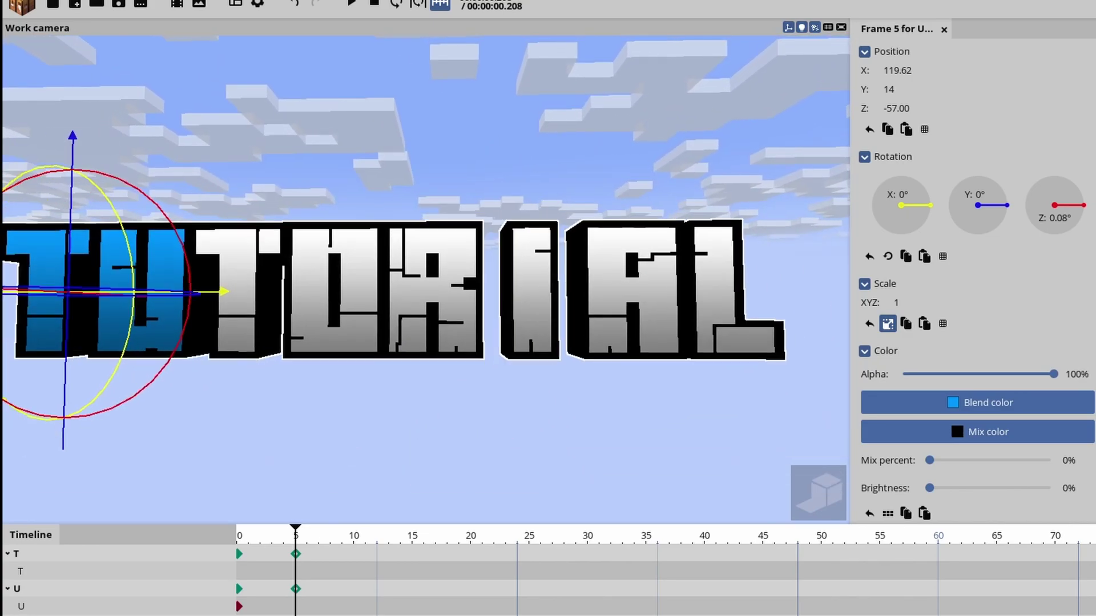
right_click_drag(425, 279, 432, 293)
key("s")
key("d")
key("a")
key("d")
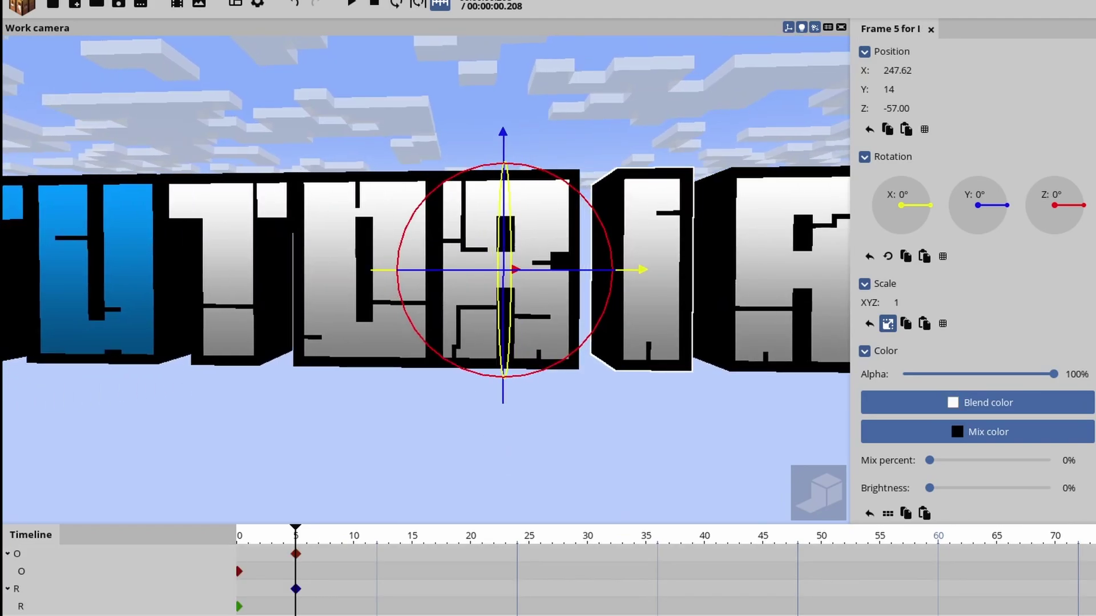
key("d")
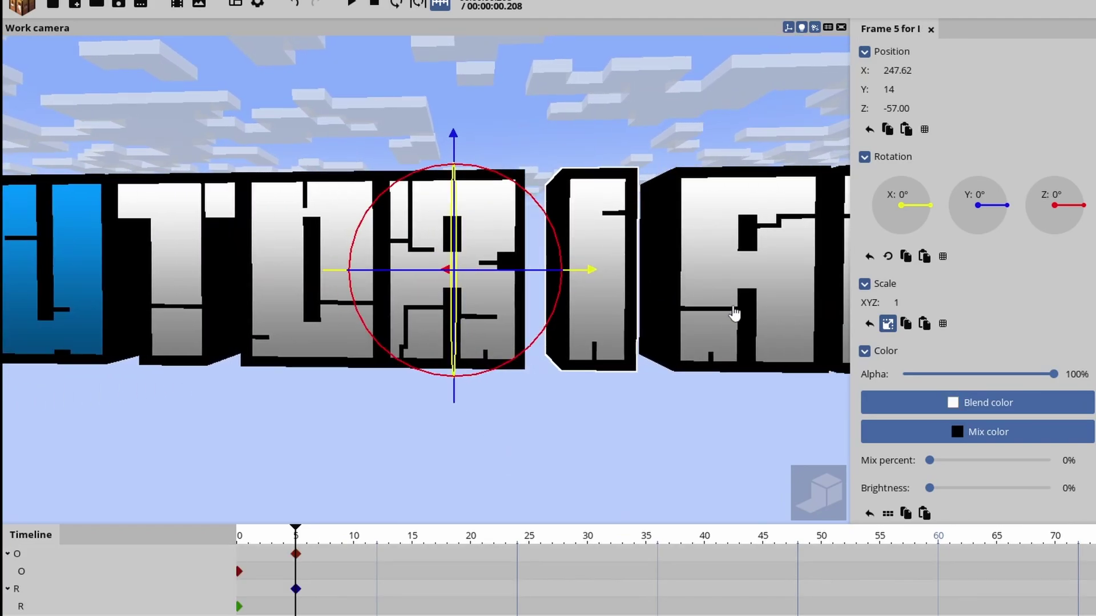
key("s")
key("d")
key("w")
key("a")
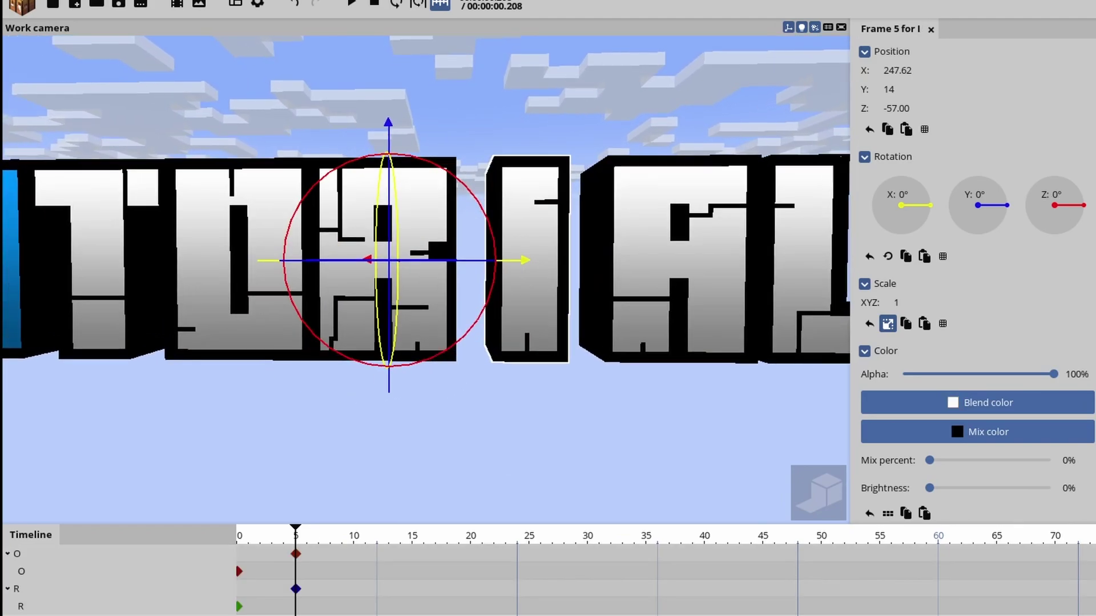
key("d")
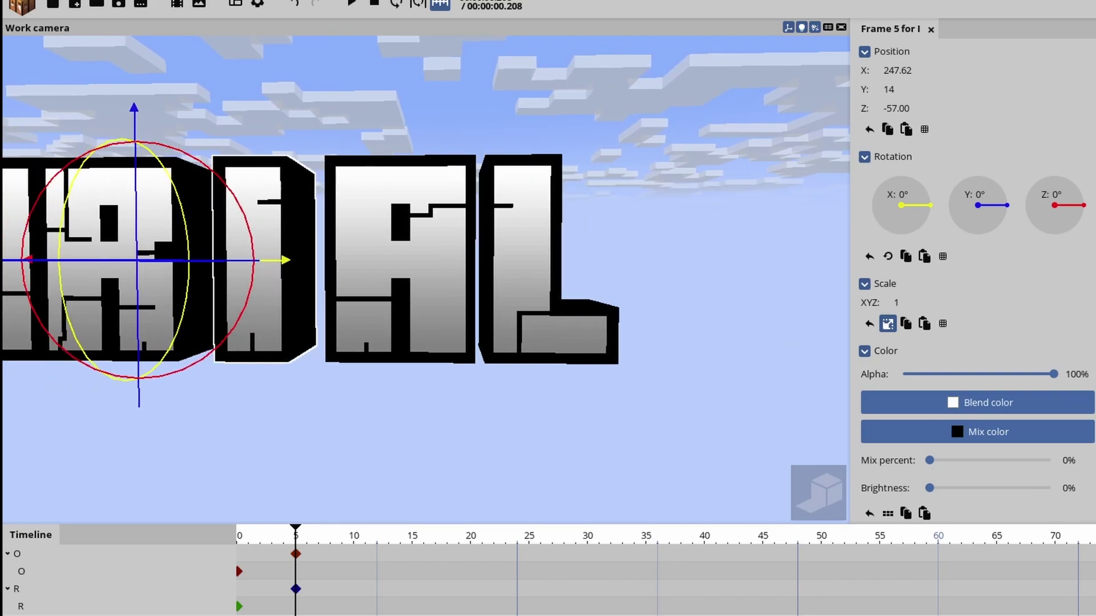
key("a")
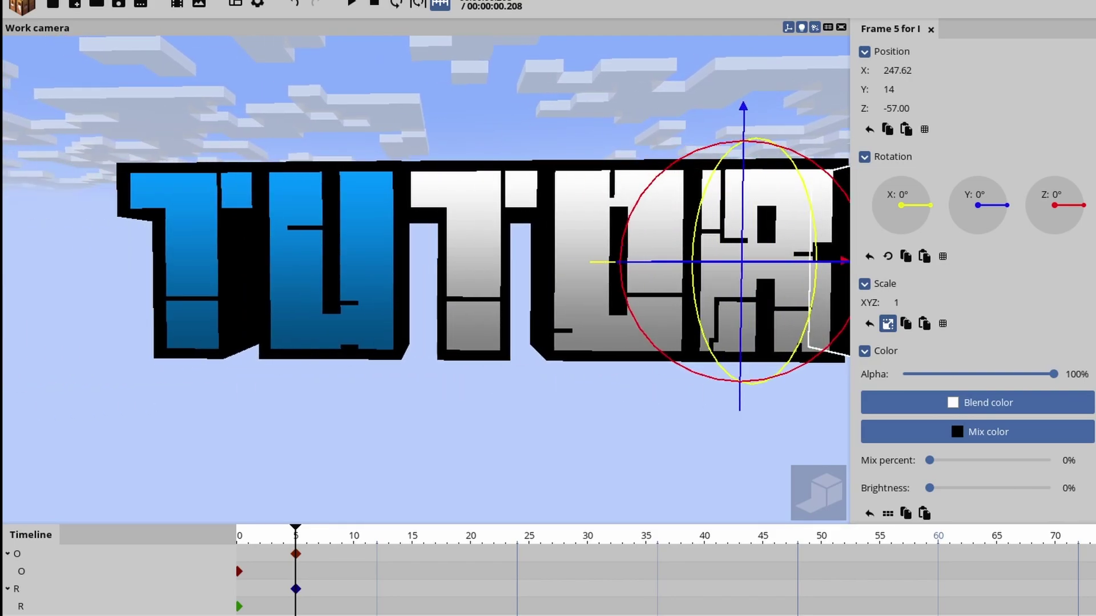
Close the gap between the R and the I by setting the I's X position to 24.
key("d")
key("w")
left_click(479, 257)
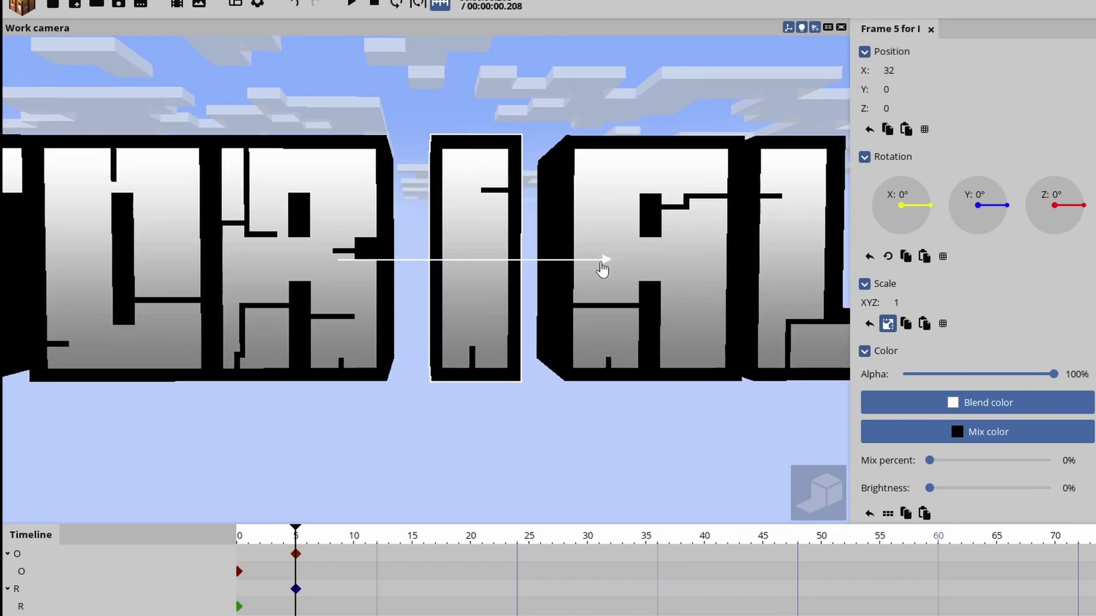
right_click_drag(551, 420, 541, 438)
key("w")
key("a")
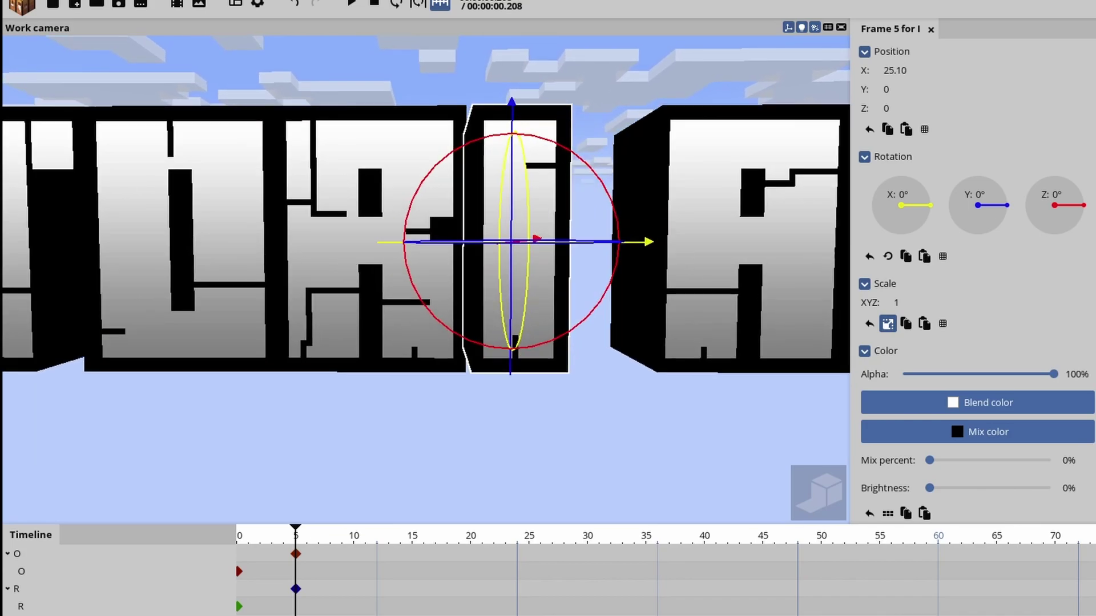
key("d")
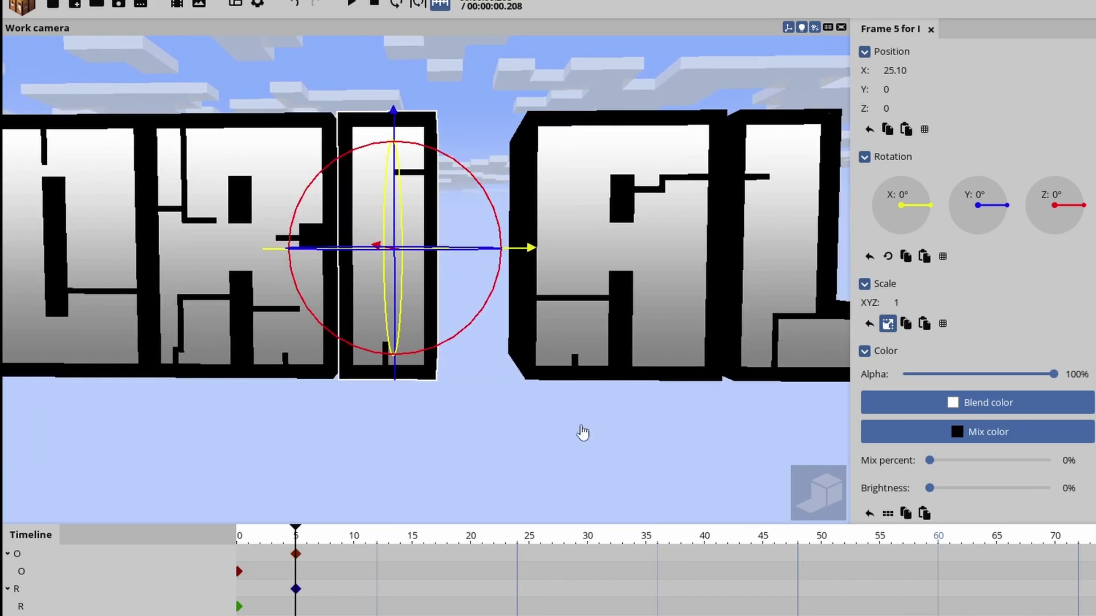
key("a")
key("a")
right_click_drag(589, 403, 589, 405)
key("d")
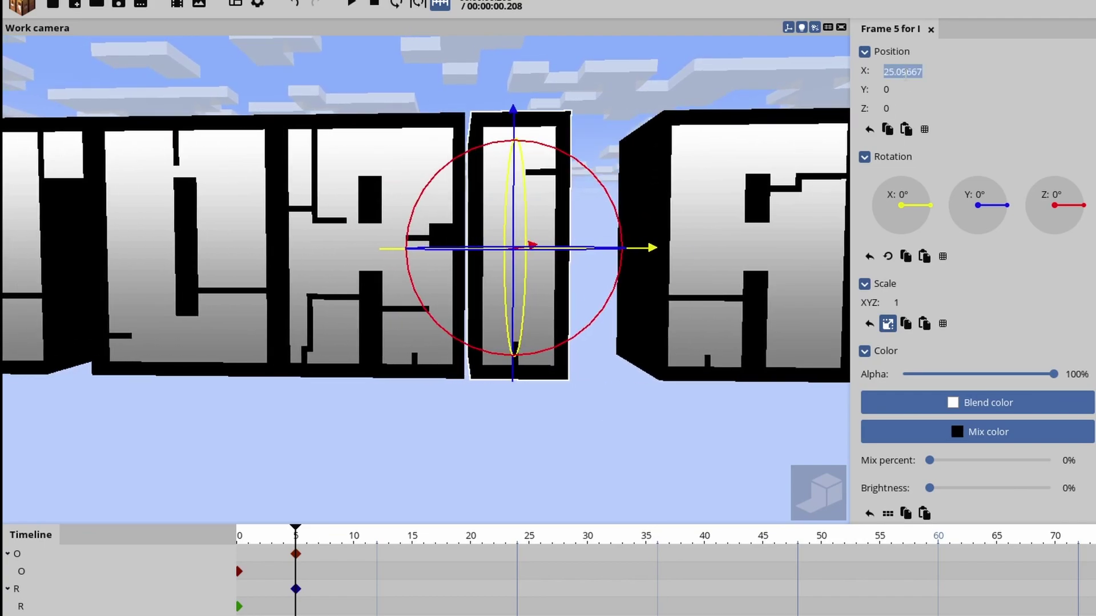
type("24")
left_click(582, 496)
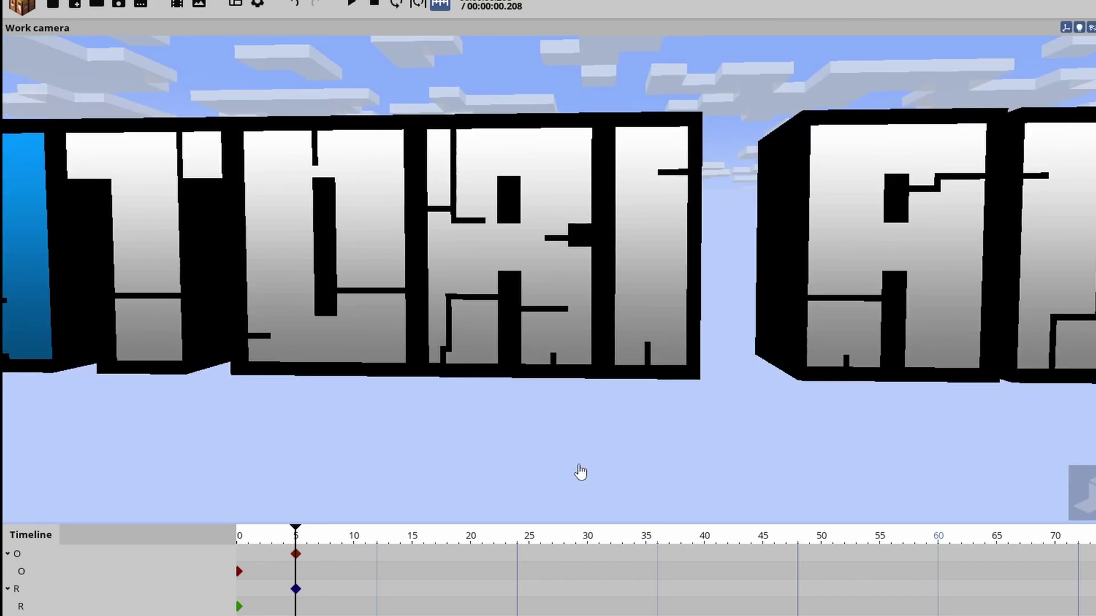
Move the A up against the I by setting the A's X position to 16.
key("s")
right_click_drag(579, 466, 579, 465)
left_click(731, 268)
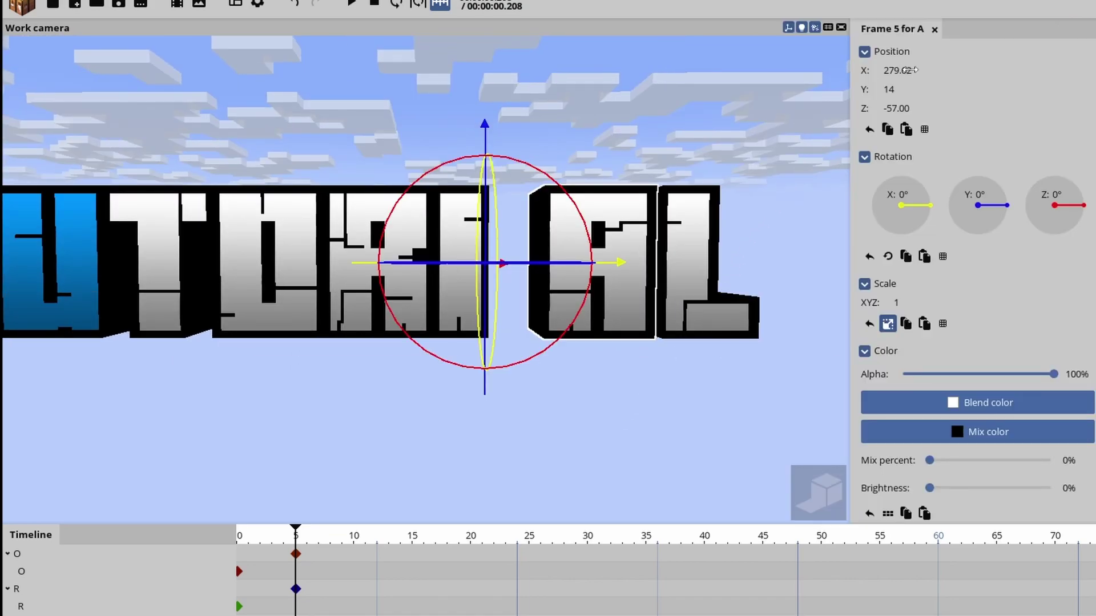
left_click_drag(621, 265, 573, 285)
key("w")
right_click_drag(573, 298, 536, 414)
key("w")
type("16")
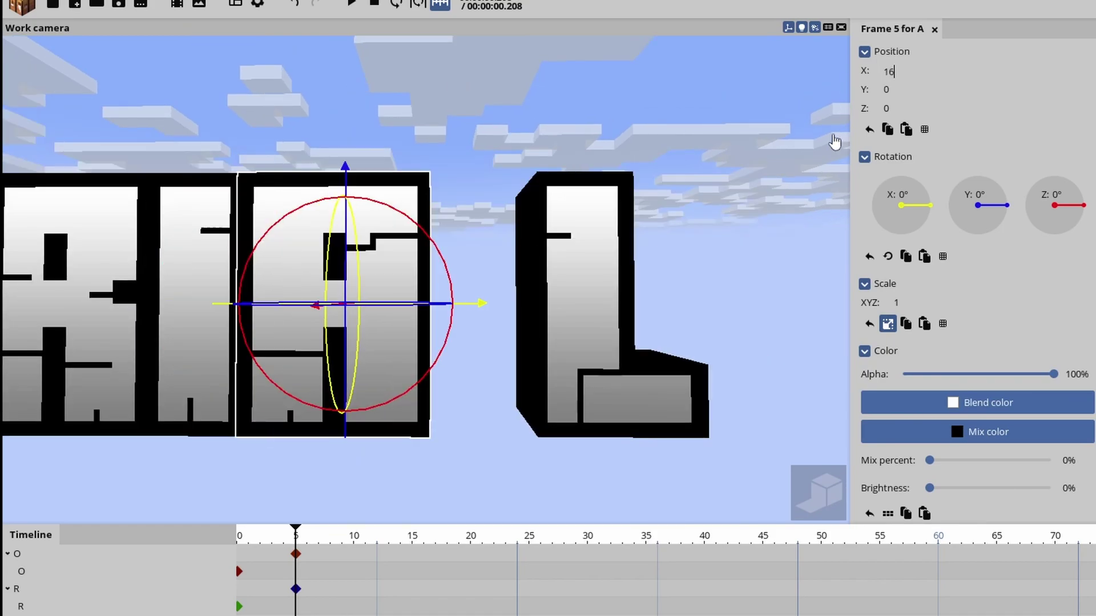
left_click(774, 214)
Try an X position of 16 for the L beside the A, nudge it closer, and set X to 15.
left_click(551, 306)
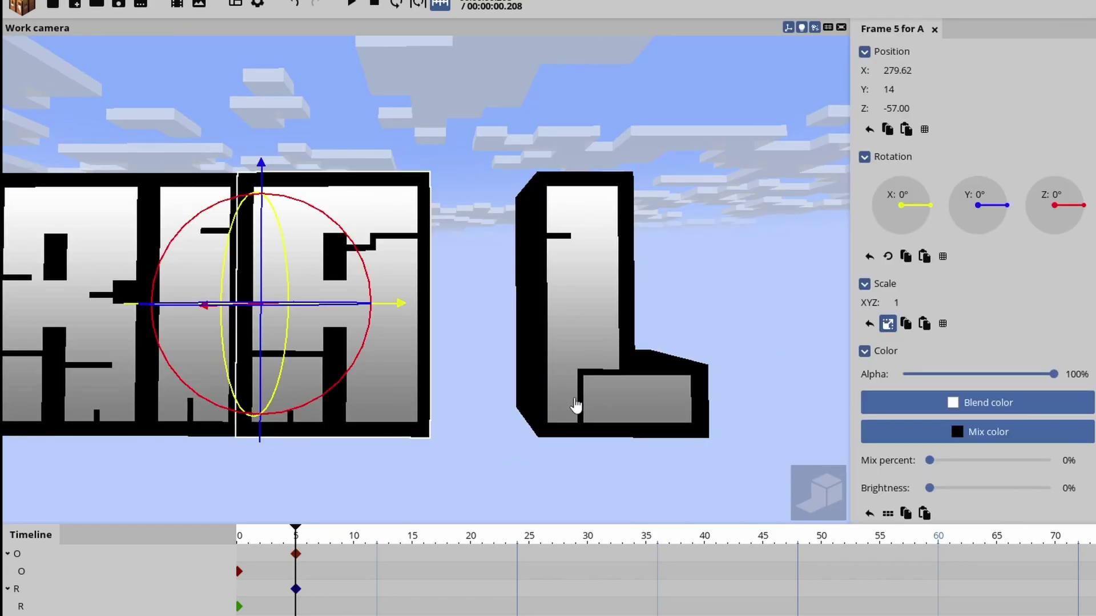
left_click(575, 400)
left_click(578, 398)
left_click(729, 364)
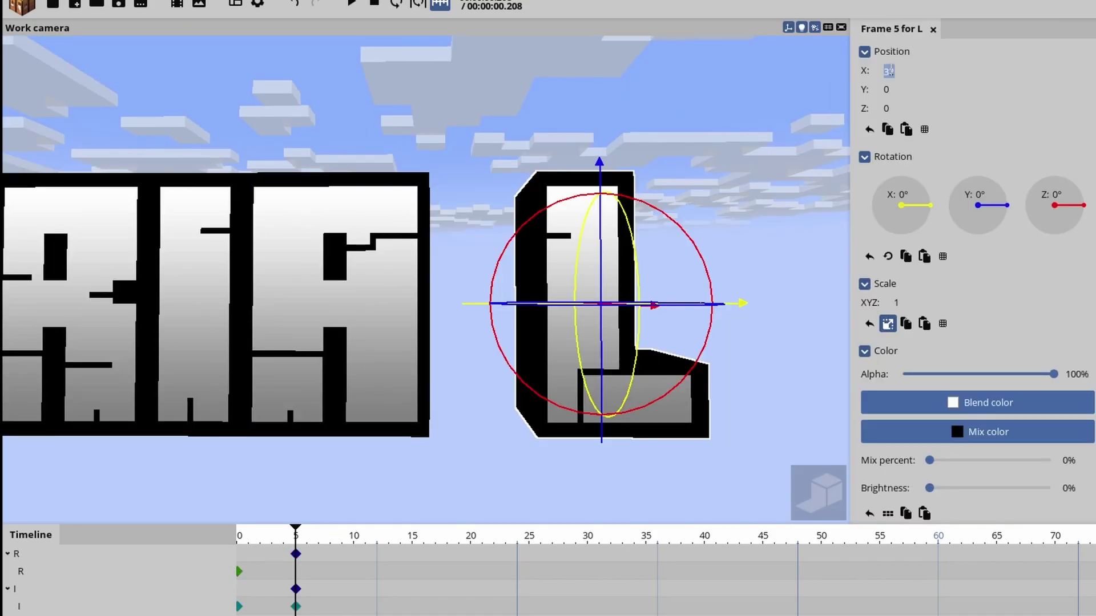
type("16")
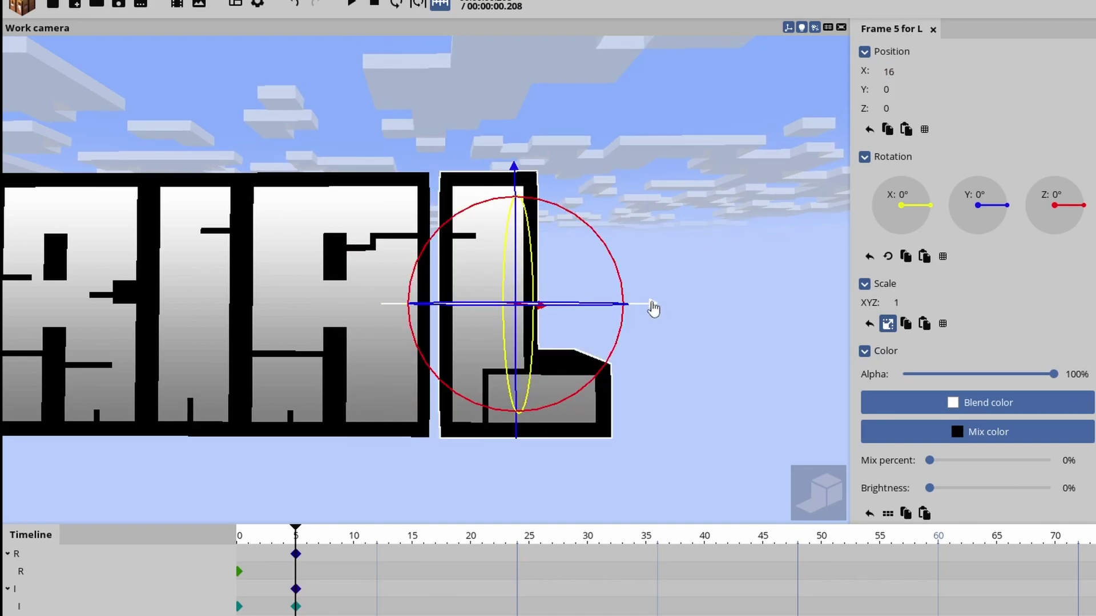
left_click_drag(654, 308, 646, 307)
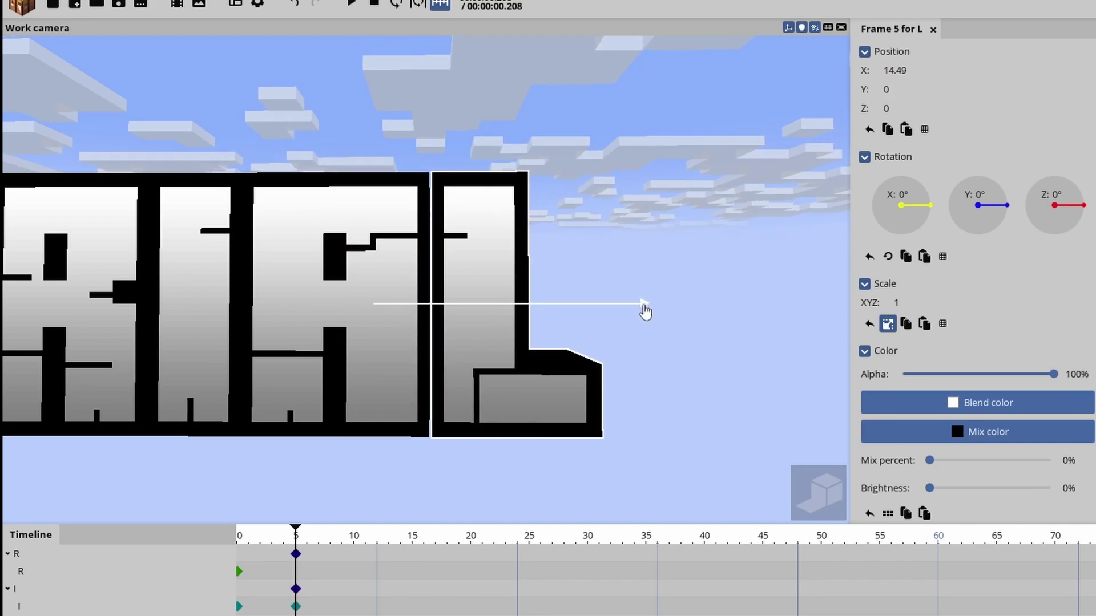
left_click(907, 66)
type("15")
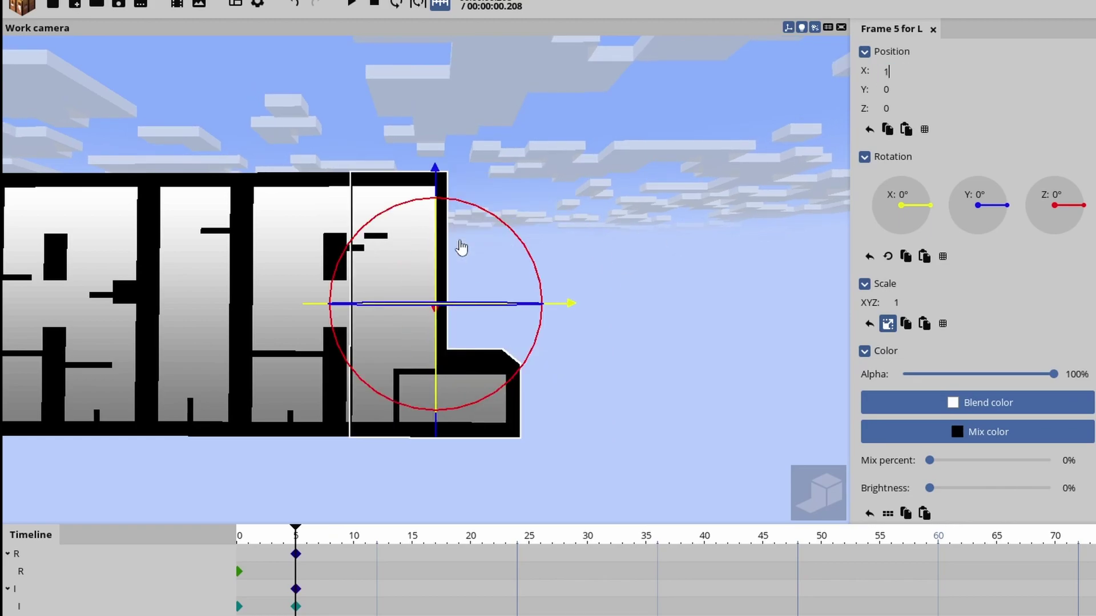
Examine the whole word TUTORIAL from the front to check the spacing between its letters.
left_click(636, 183)
right_click_drag(548, 278, 525, 305)
key("d")
right_click_drag(739, 268, 738, 268)
key("a")
key("d")
key("a")
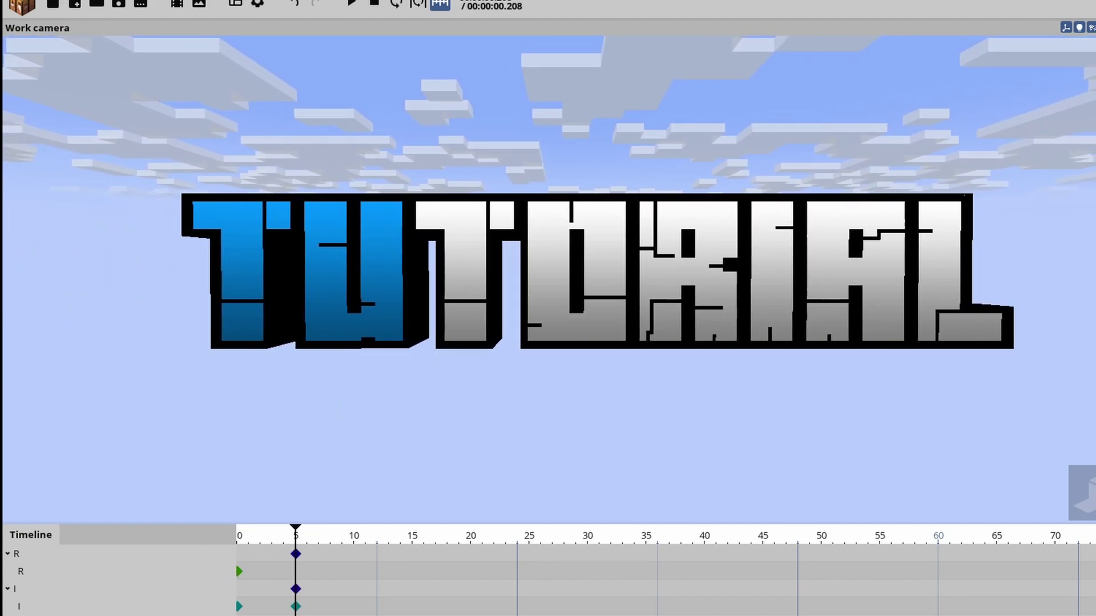
scroll(549, 279, "down", 2)
Select the white letter models T, O, R, I, A and L together.
left_click(839, 274)
left_click(699, 274)
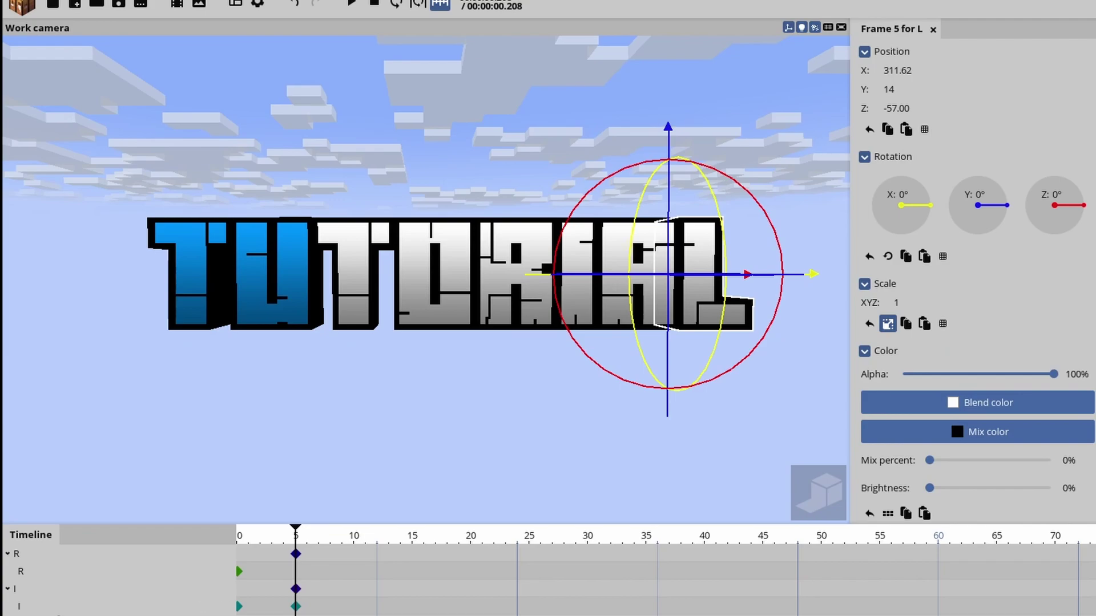
left_click(50, 590)
scroll(53, 591, "up", 2)
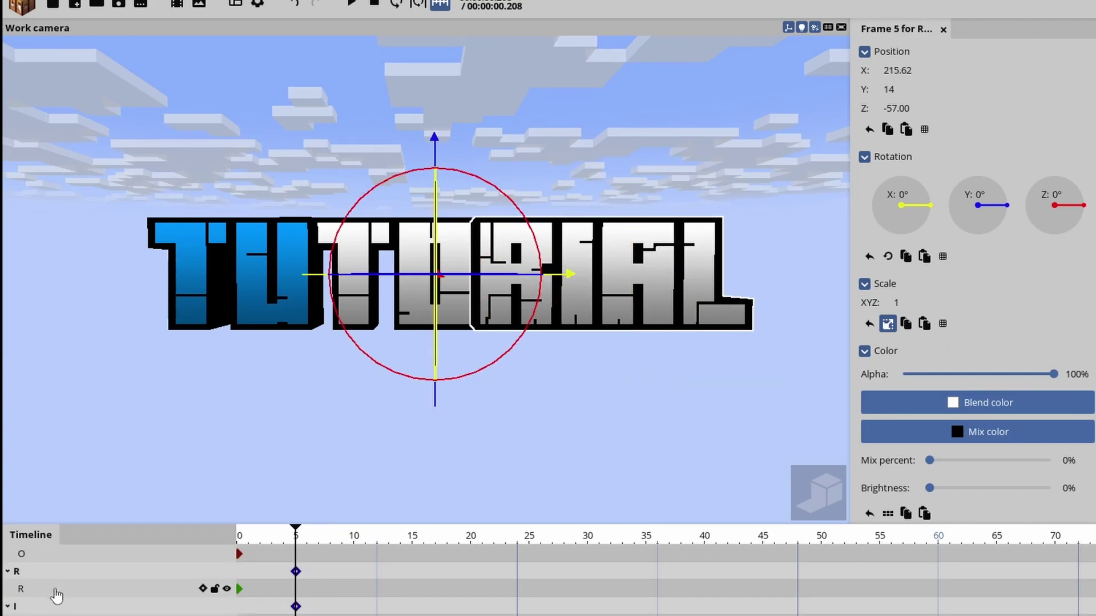
left_click(56, 594)
left_click(50, 556)
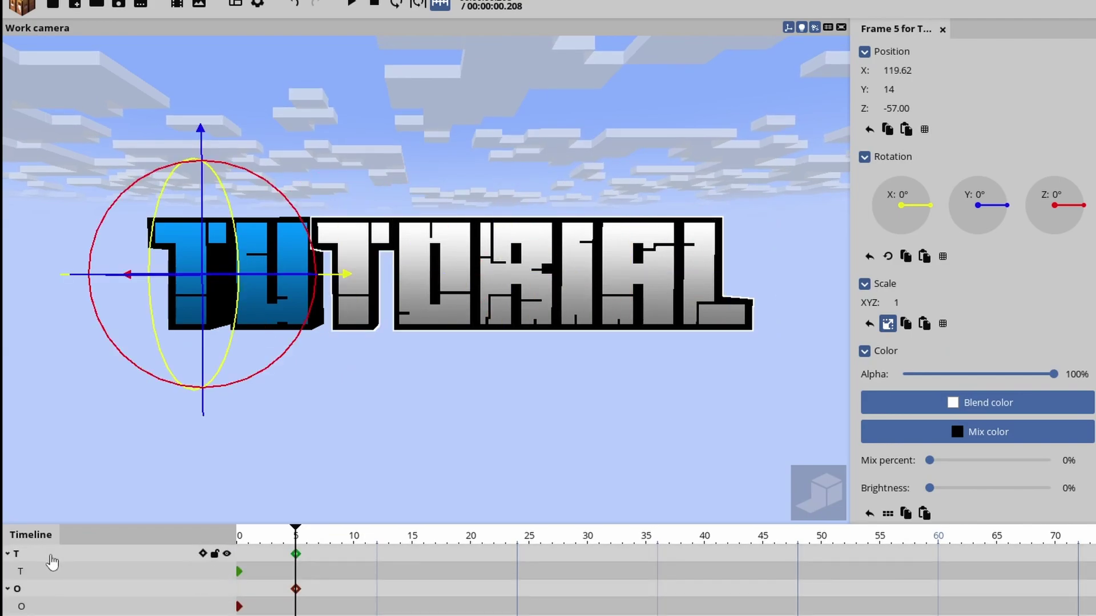
scroll(50, 562, "up", 2)
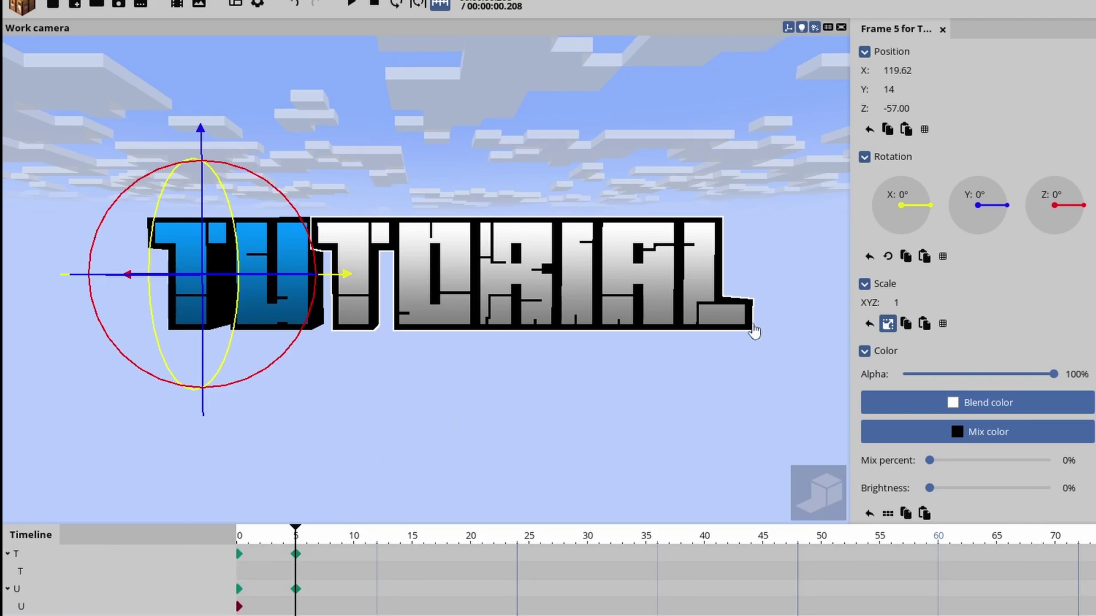
Copy the blend color hex code 0096FF from the blue first letter T.
left_click(57, 606)
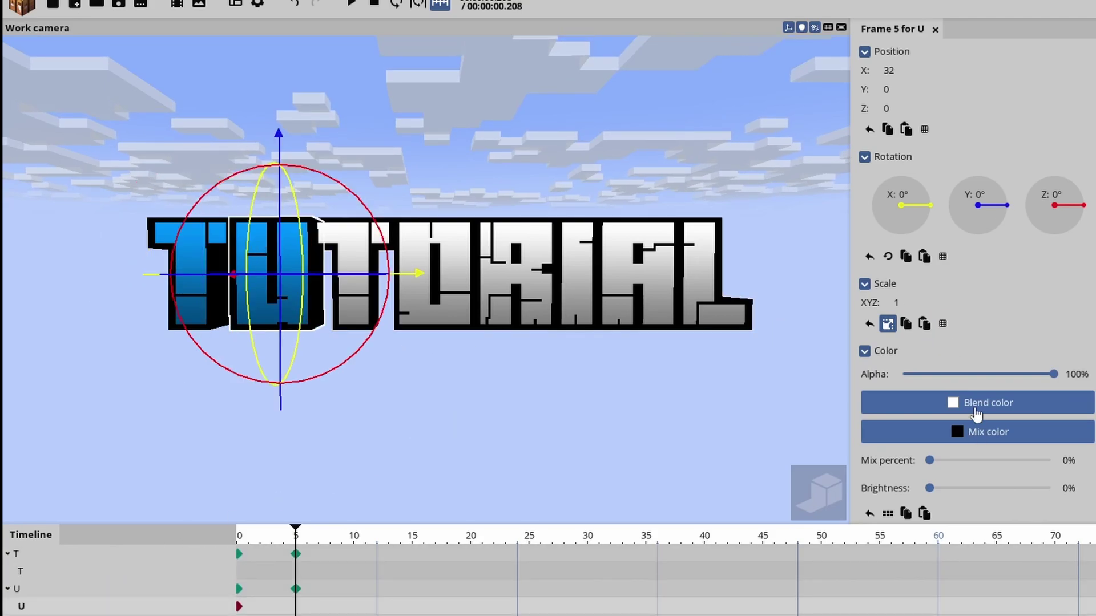
left_click(203, 246)
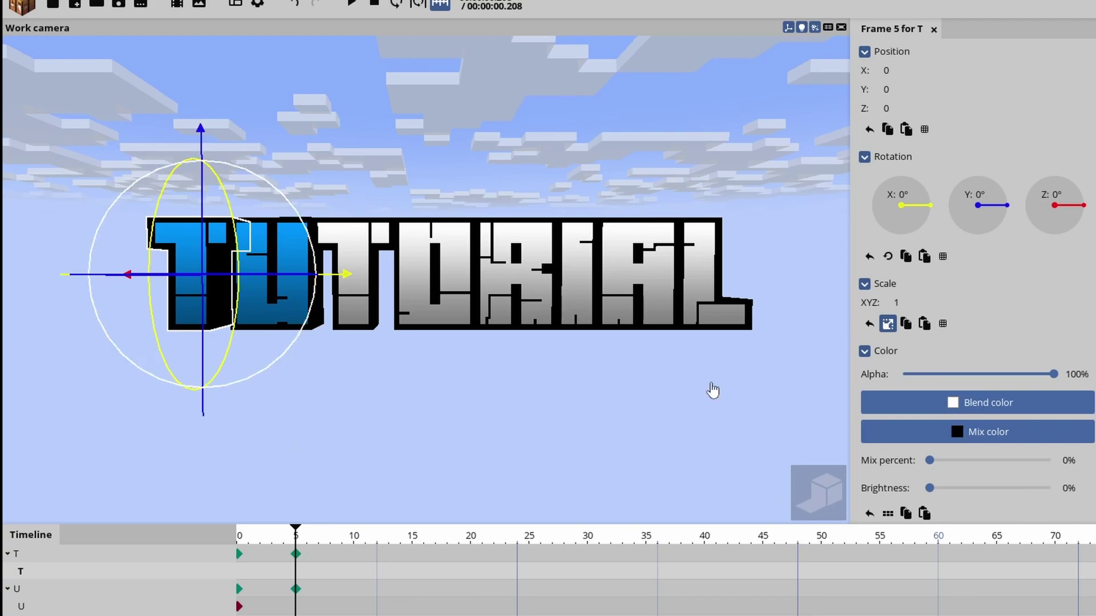
left_click(240, 238)
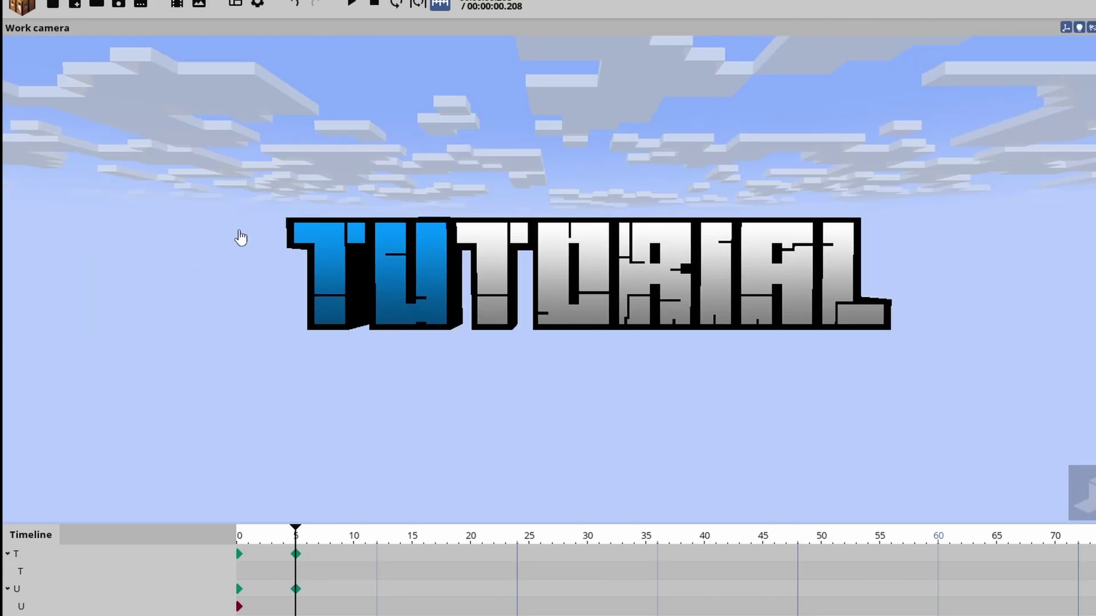
left_click(327, 253)
left_click(1000, 400)
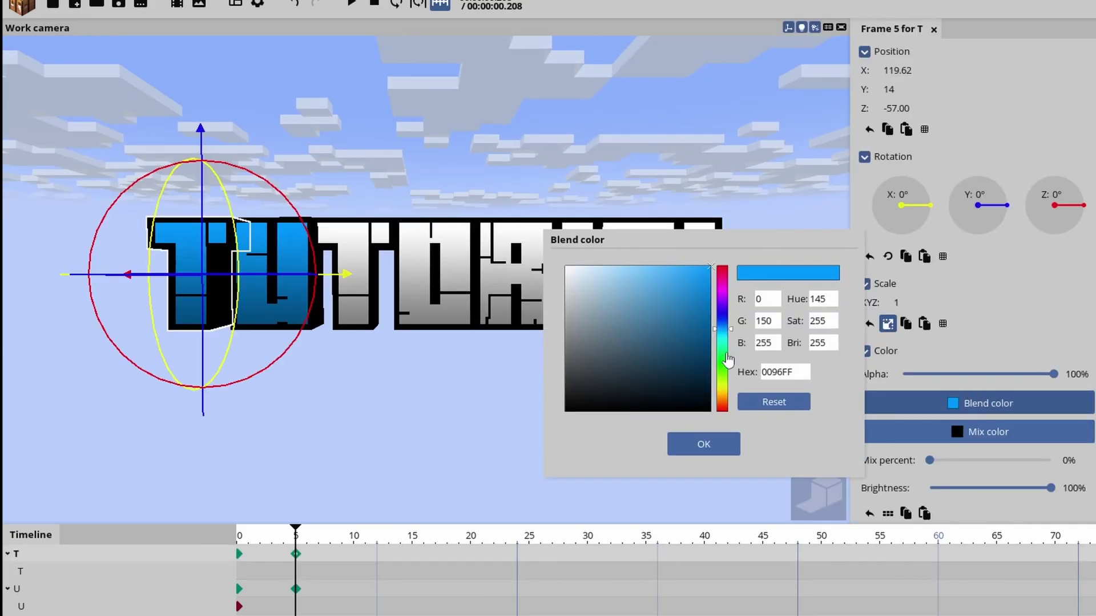
left_click_drag(795, 372, 735, 375)
key("ctrl+c")
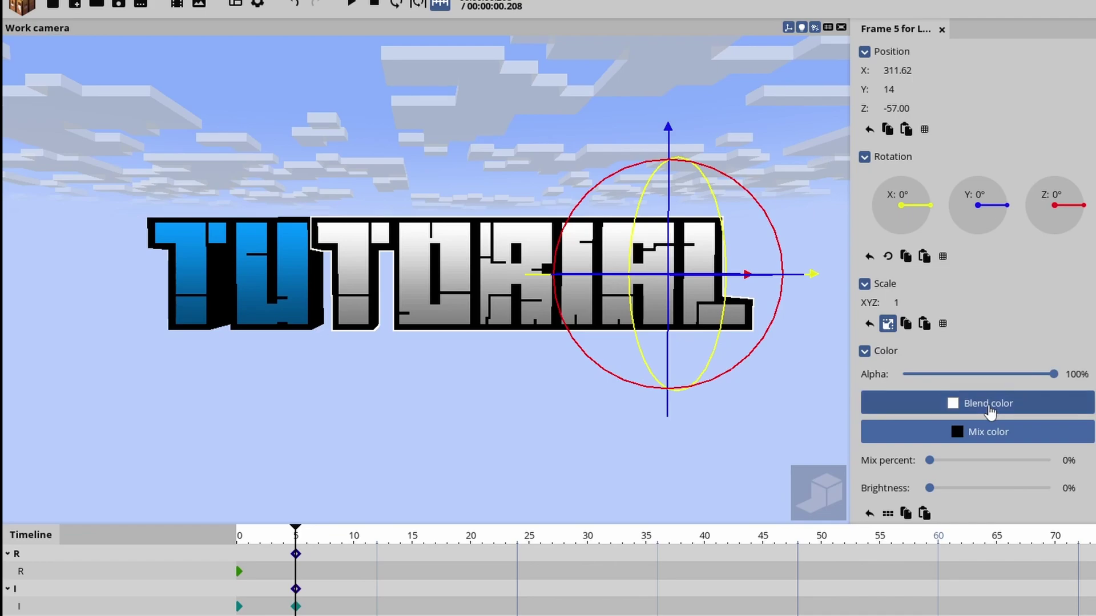
Apply the copied hex 0096FF as the blend color of the selected white letters.
left_click(996, 403)
left_click(776, 372)
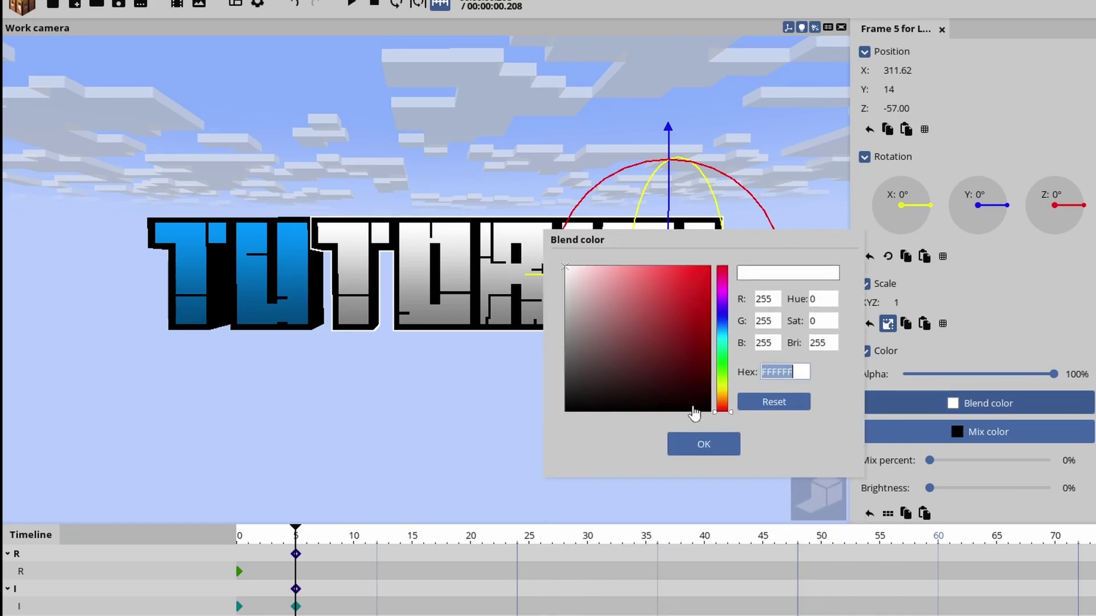
key("ctrl+v")
left_click(689, 440)
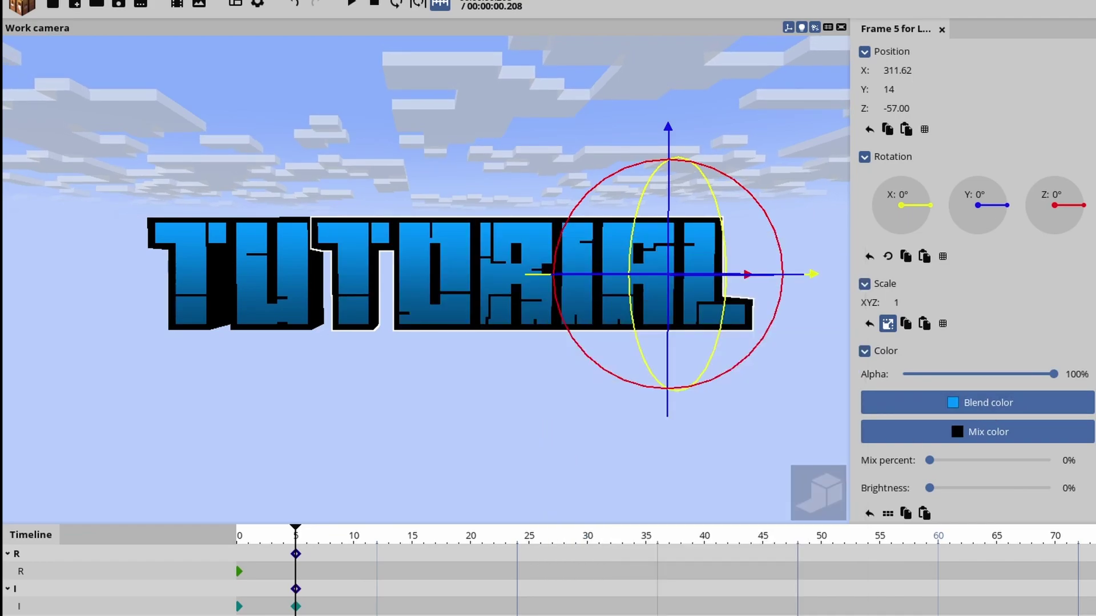
Add a camera to the scene from a view of the blue TUTORIAL word.
right_click_drag(582, 452, 633, 428)
key("d")
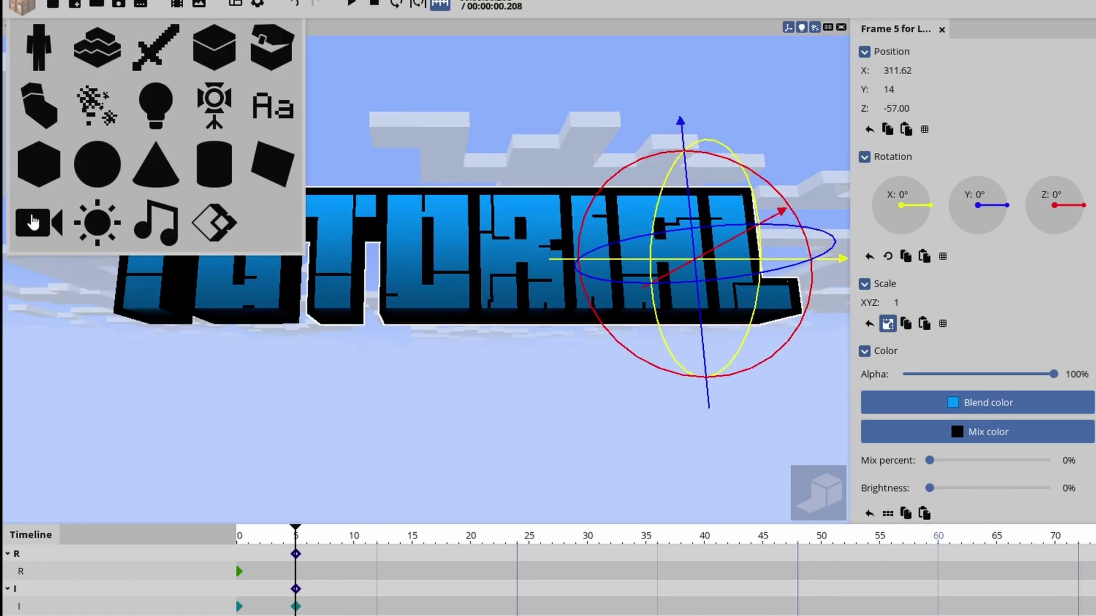
left_click(33, 222)
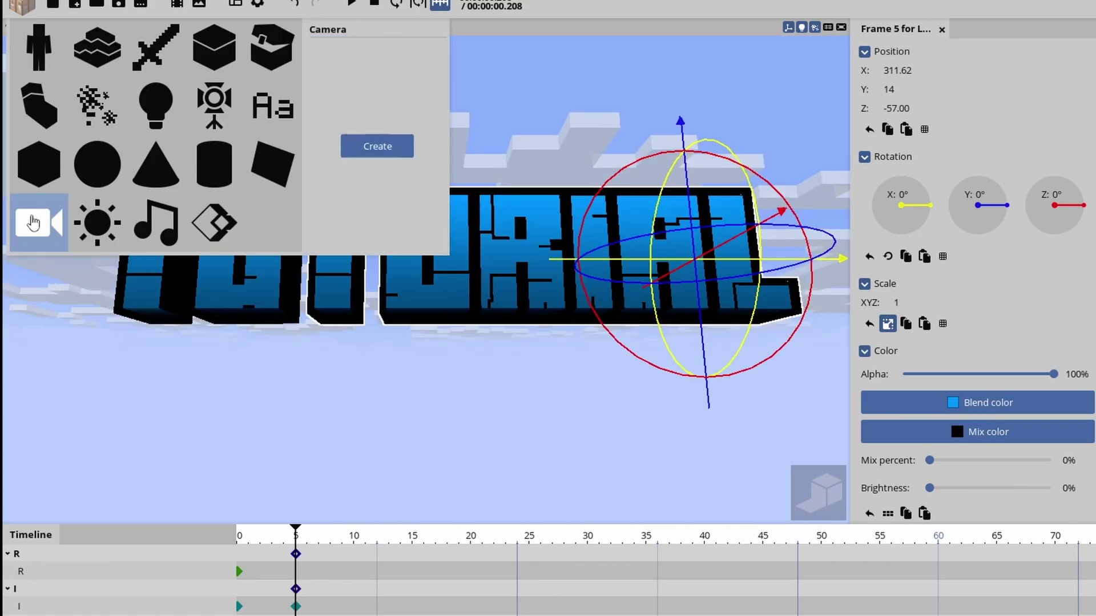
left_click(445, 150)
Set the camera's rotation to X 0° and Y 180°, and raise its Y position to about 3.31 to frame the word.
left_click(910, 196)
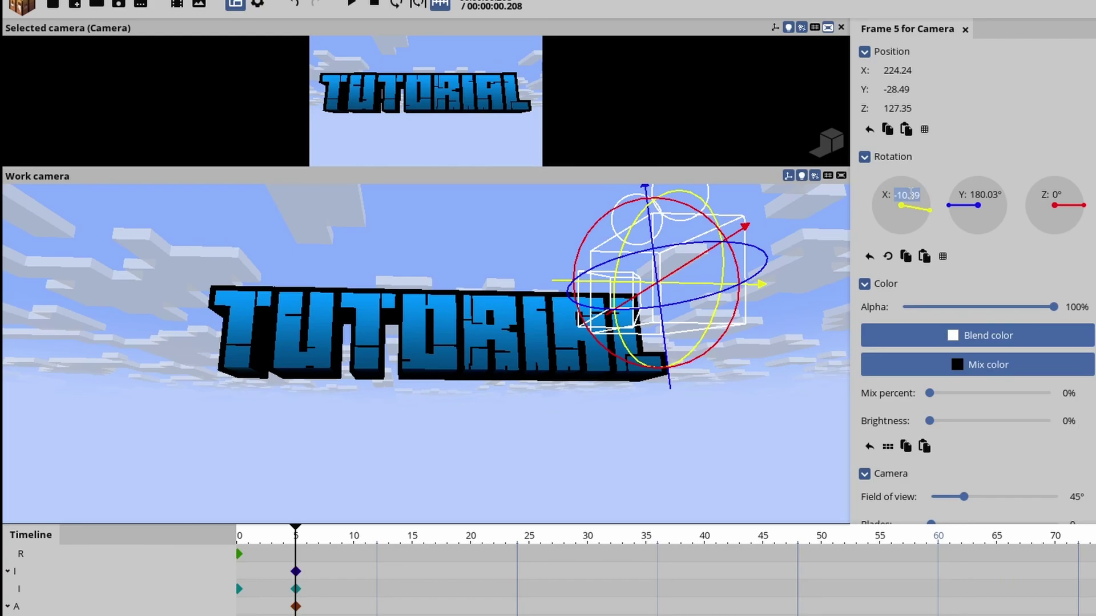
type("0")
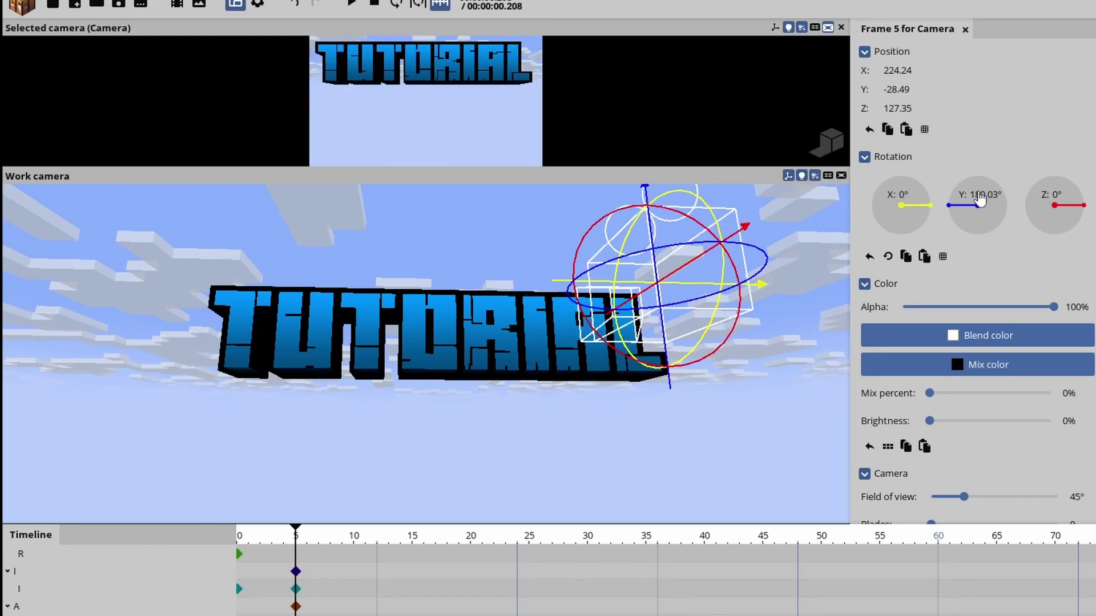
type("180")
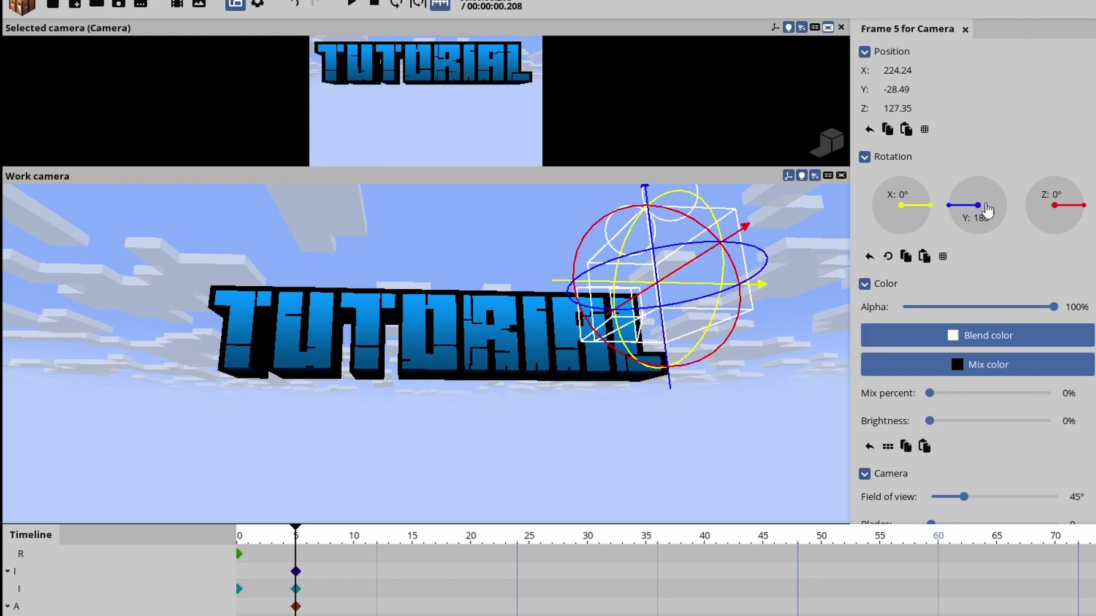
mouse_move(900, 86)
left_mouse_down()
mouse_move(956, 77)
mouse_move(892, 88)
left_mouse_up()
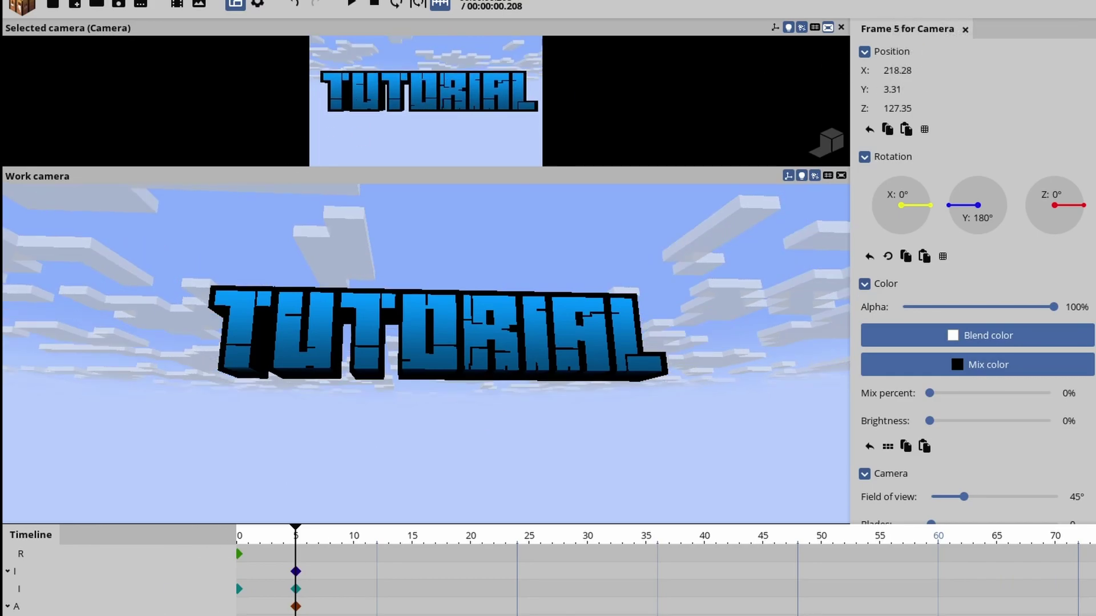
key("ctrl+z")
Tilt all eight letter models of TUTORIAL together to an X rotation of -30°, leaving out the camera.
left_click(138, 577)
scroll(137, 577, "up", 4)
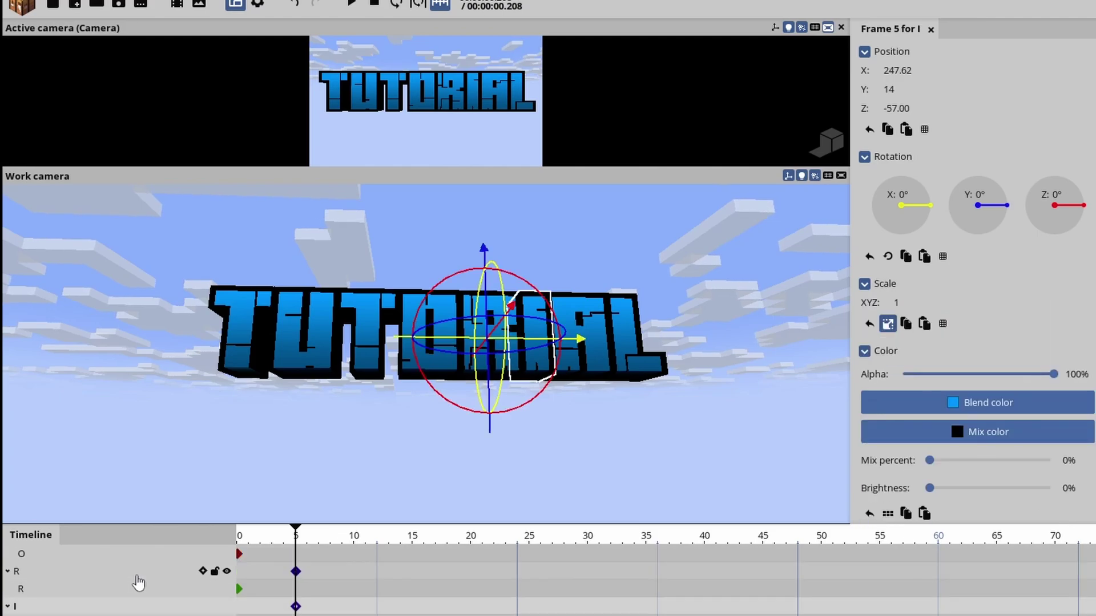
left_click(122, 554, "shift")
left_click(123, 589, "shift")
left_click(122, 615, "shift")
left_click(429, 336, "shift")
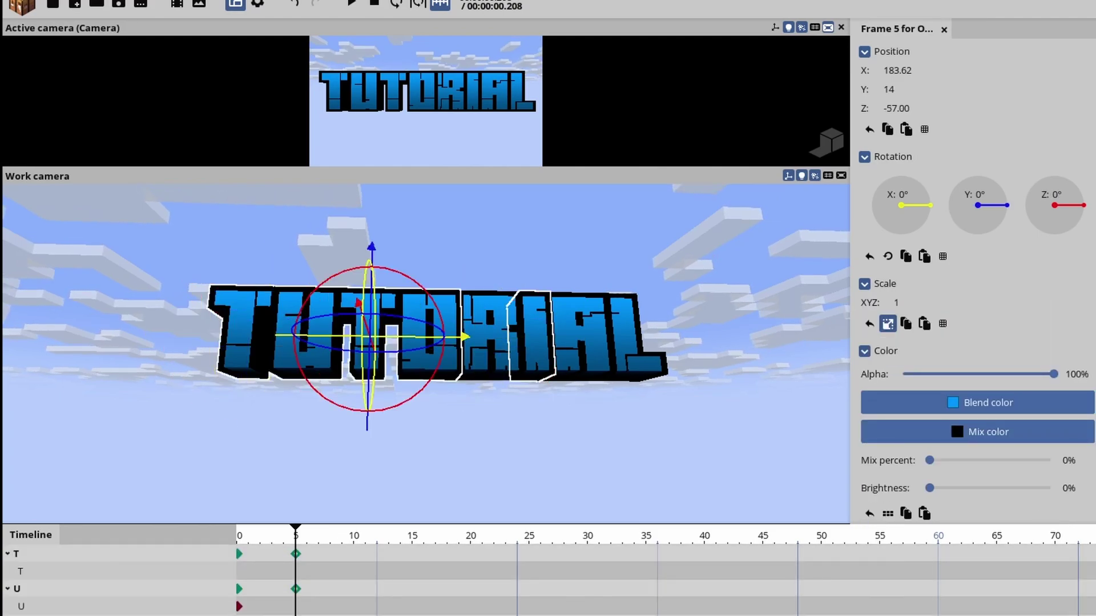
scroll(122, 600, "down", 1)
left_click(71, 615, "shift")
scroll(71, 600, "down", 2)
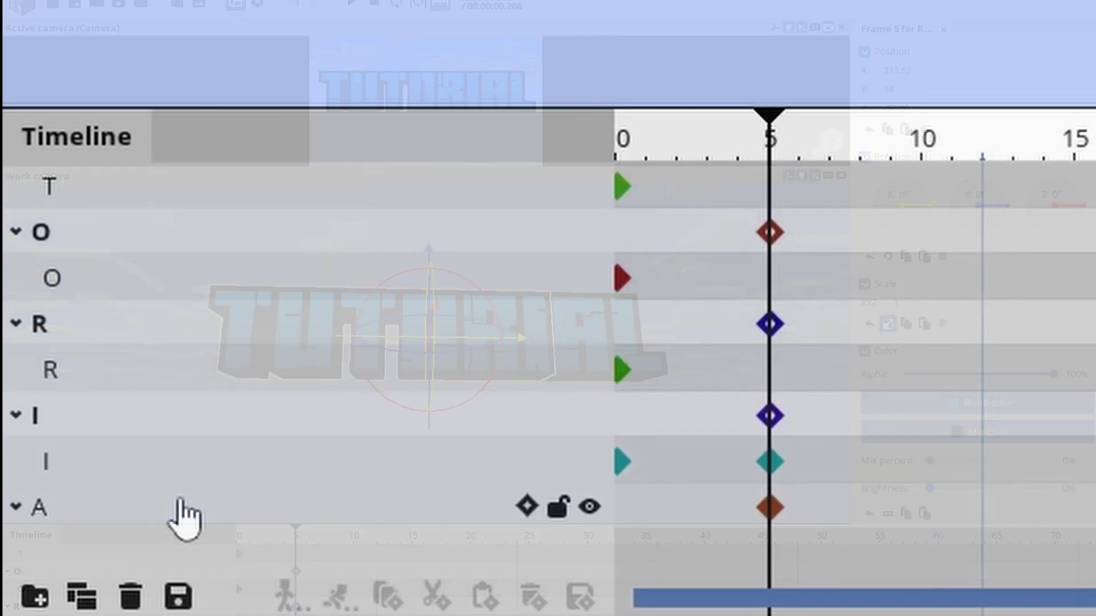
scroll(192, 503, "down", 2)
scroll(286, 445, "up", 4)
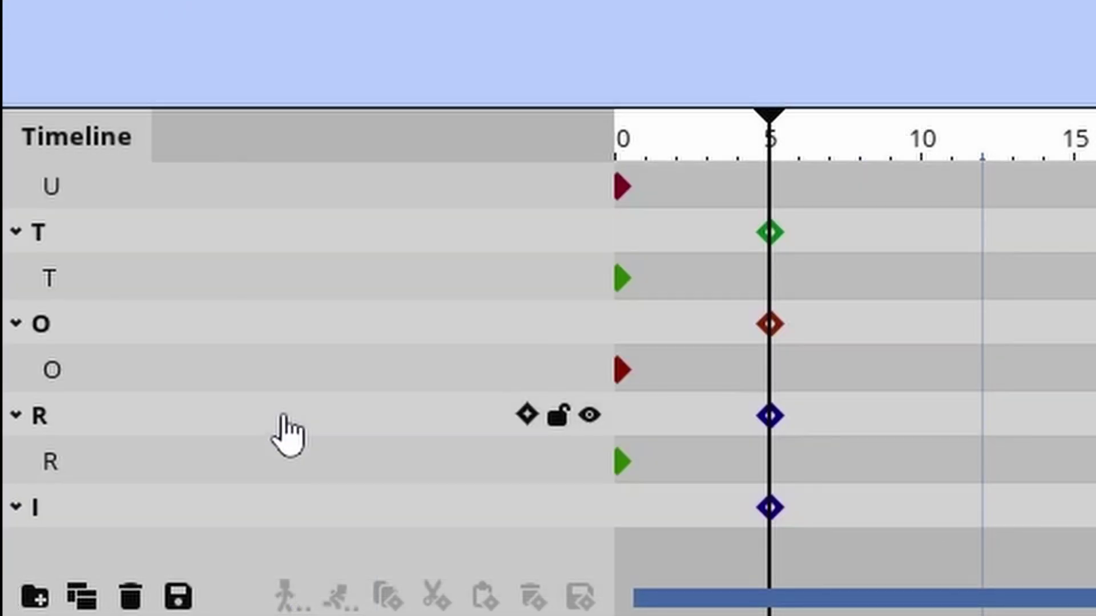
scroll(286, 428, "down", 4)
scroll(154, 501, "down", 1)
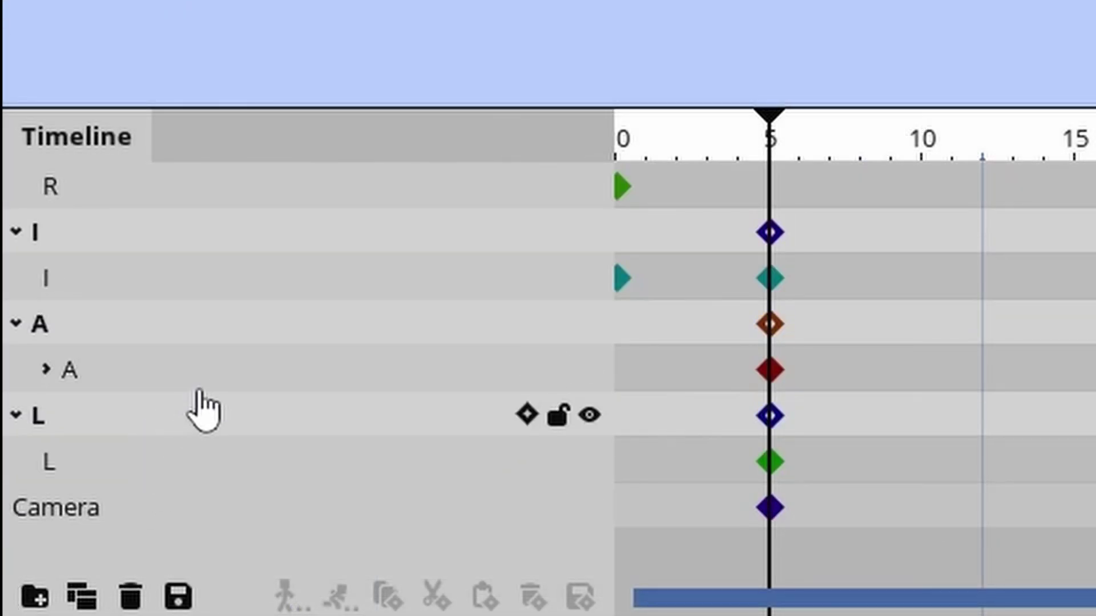
scroll(203, 410, "up", 1)
scroll(203, 410, "up", 3)
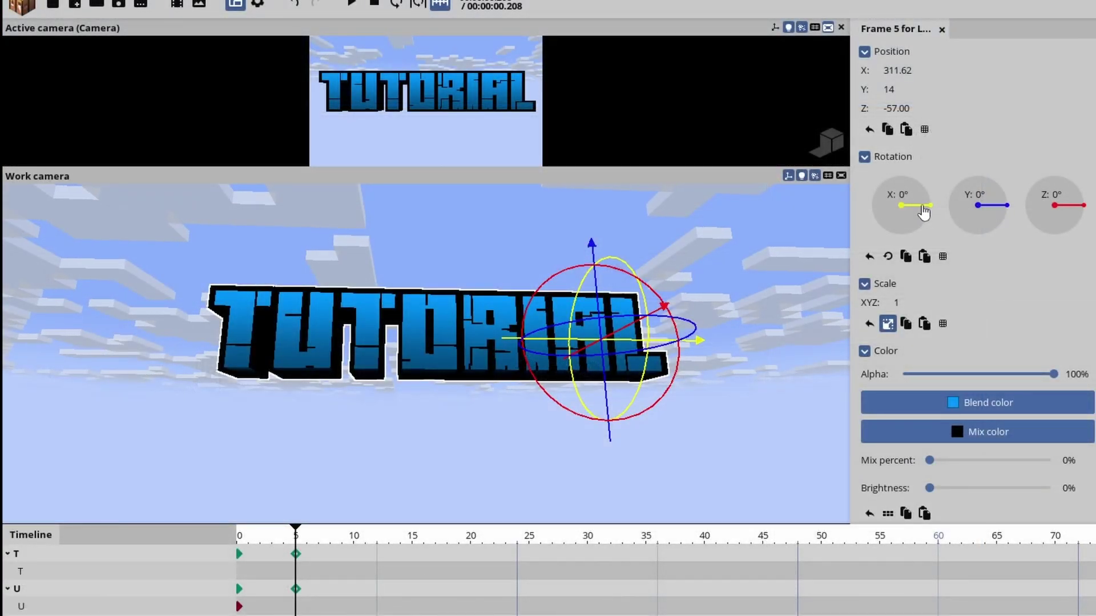
left_click_drag(923, 213, 918, 240)
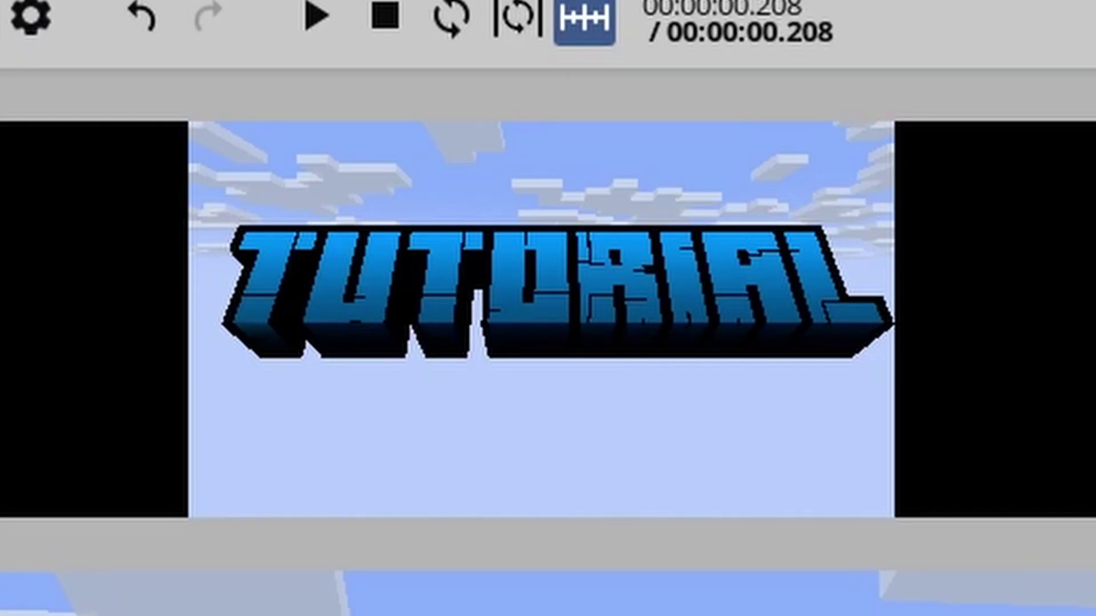
key("ctrl+z")
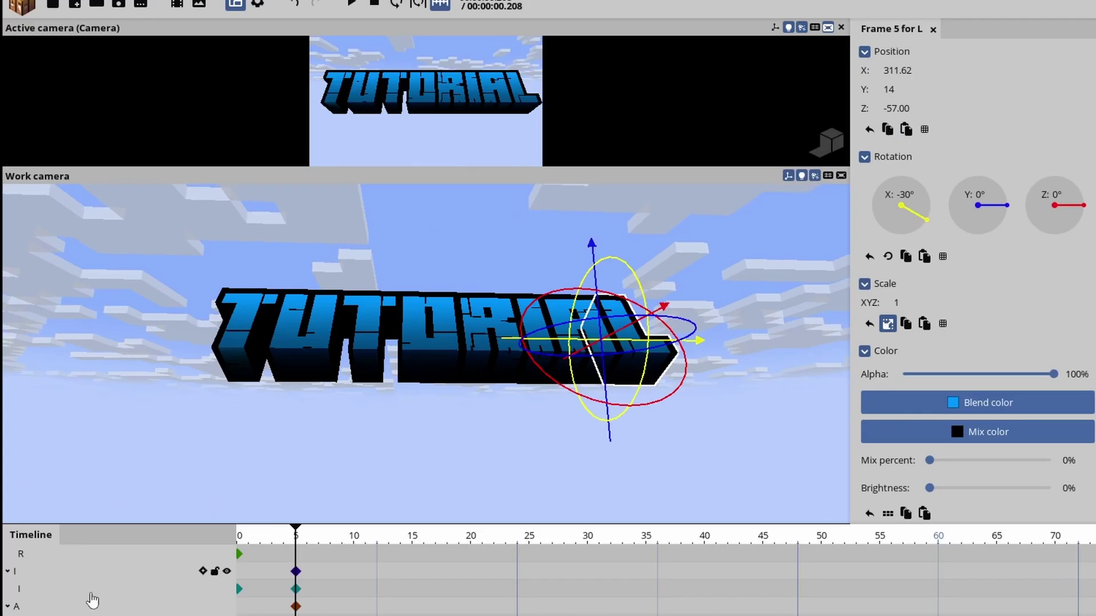
Adjust the camera's position so the tilted word fills the camera frame.
left_click(89, 595)
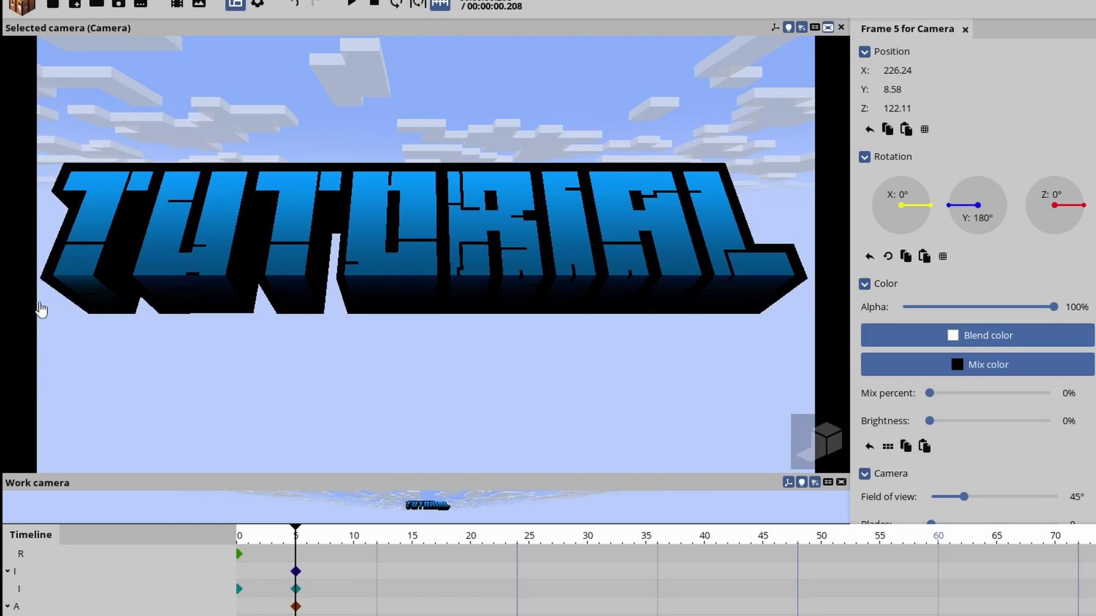
left_click_drag(892, 89, 902, 78)
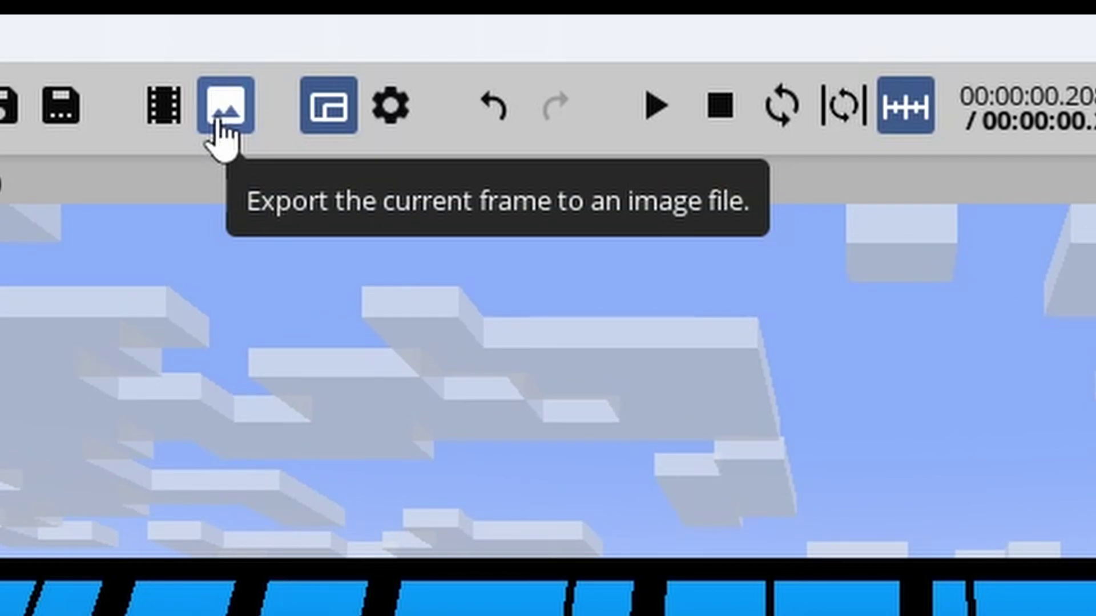
Export the current frame as a UHD 4K Cinematic (5120x2160) image with the background removed and high quality rendering.
left_click(220, 120)
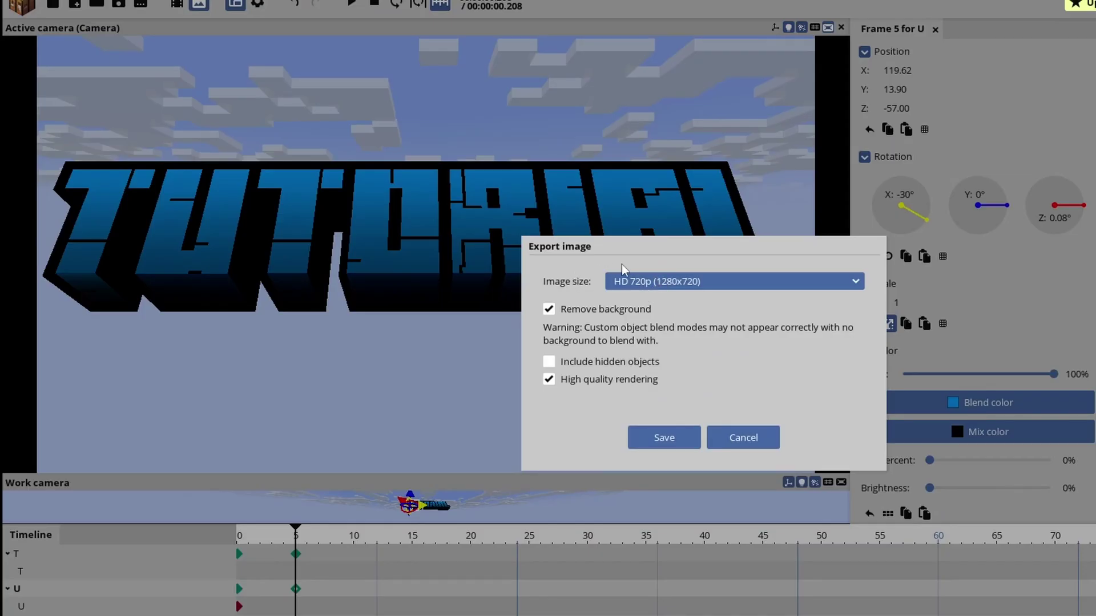
left_click(713, 282)
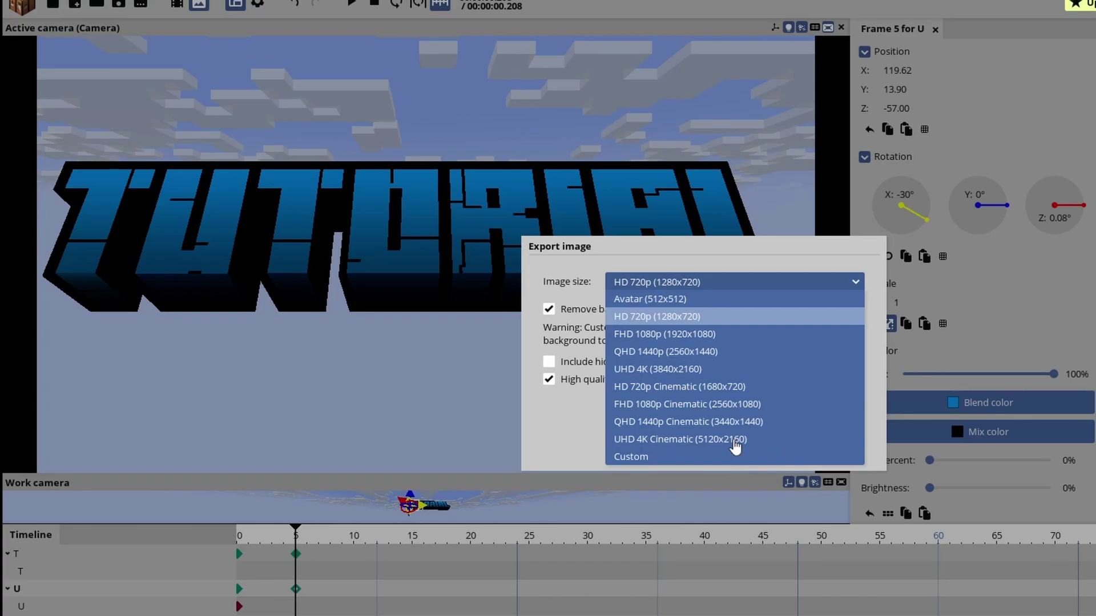
left_click(735, 439)
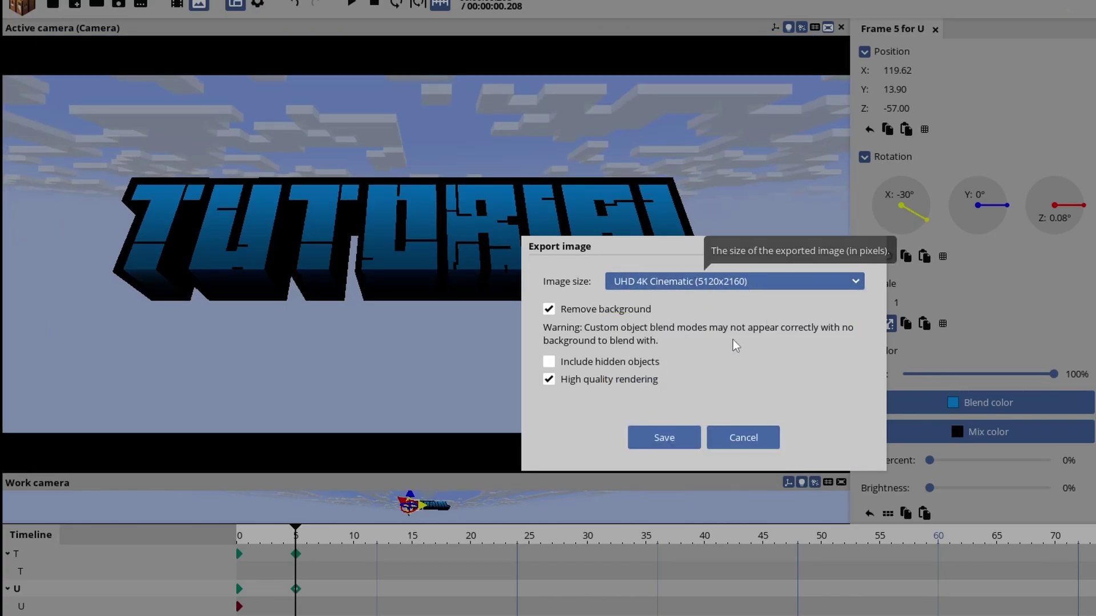
left_click(723, 445)
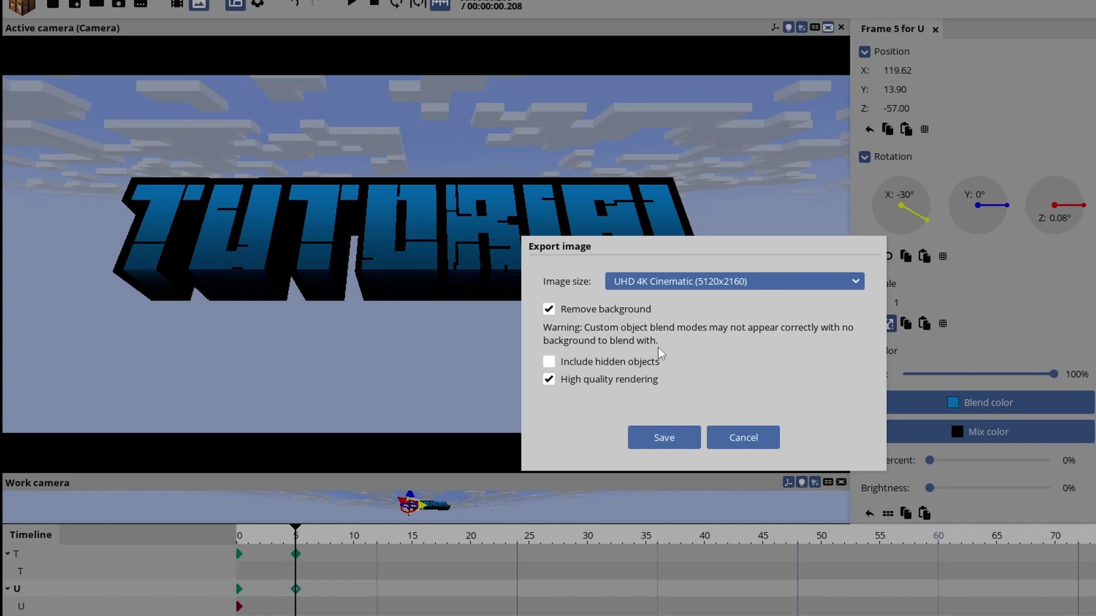
left_click(673, 435)
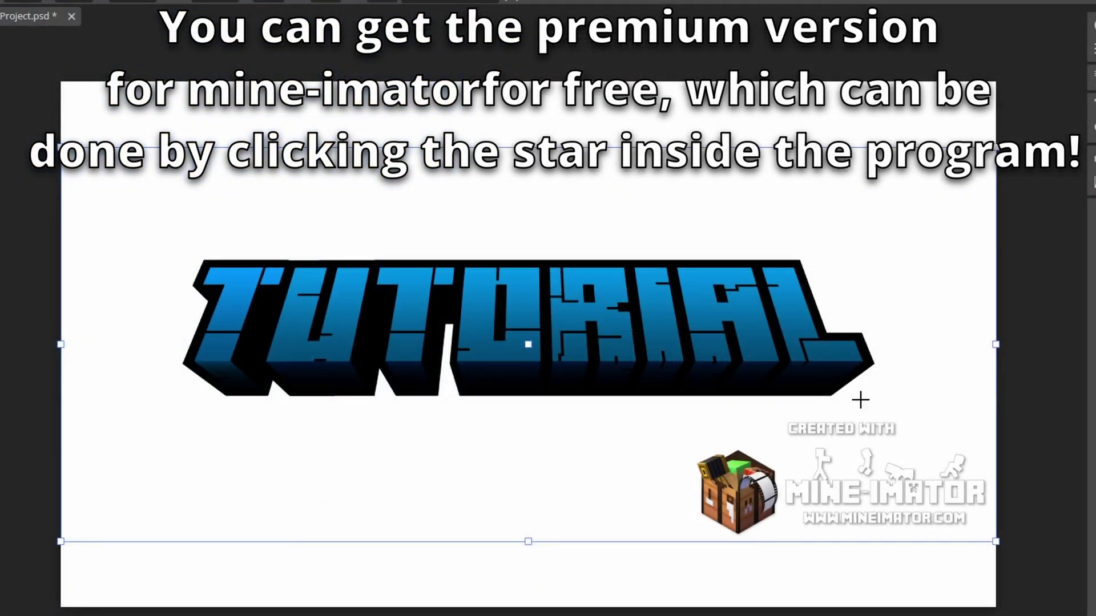
In the image editor, place the exported title, delete the Mine-imator watermark below it, and clear the selection.
key("Return")
left_click_drag(661, 407, 996, 606)
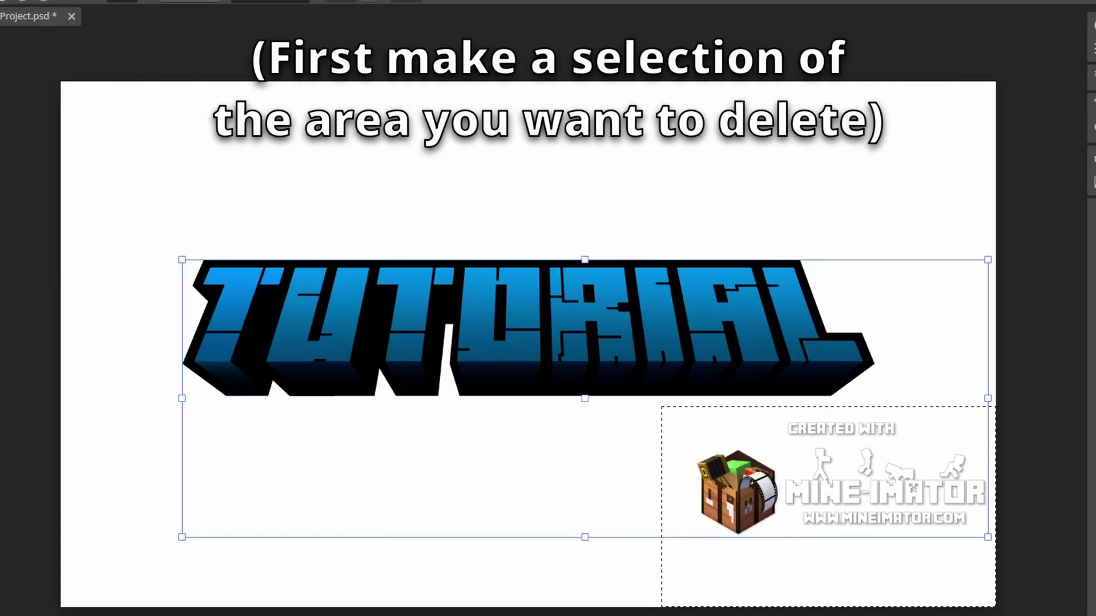
key("Delete")
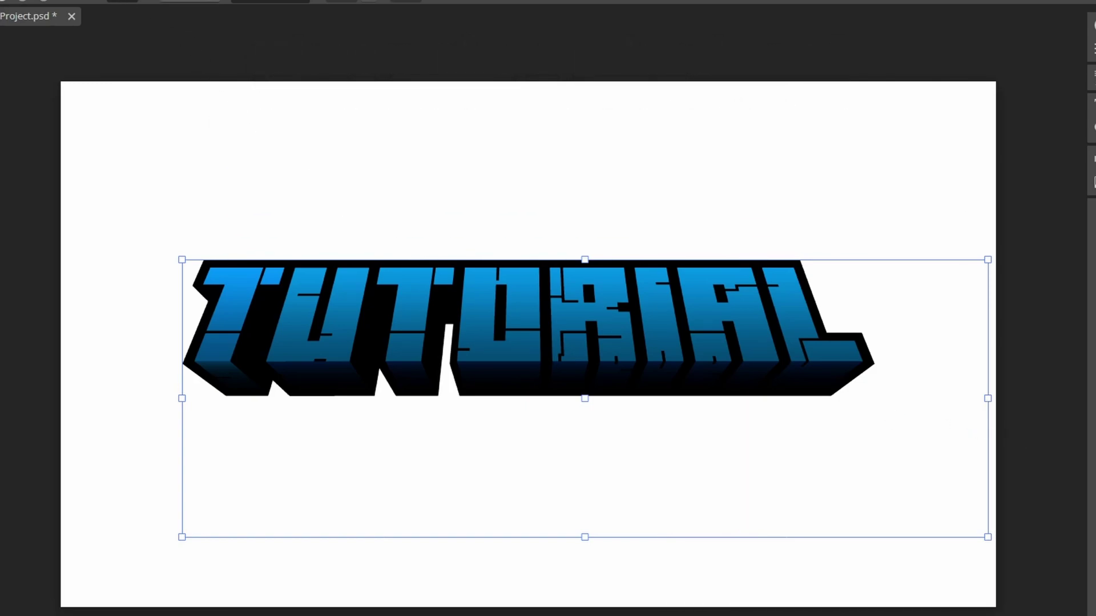
left_click(91, 2)
left_click(1, 23)
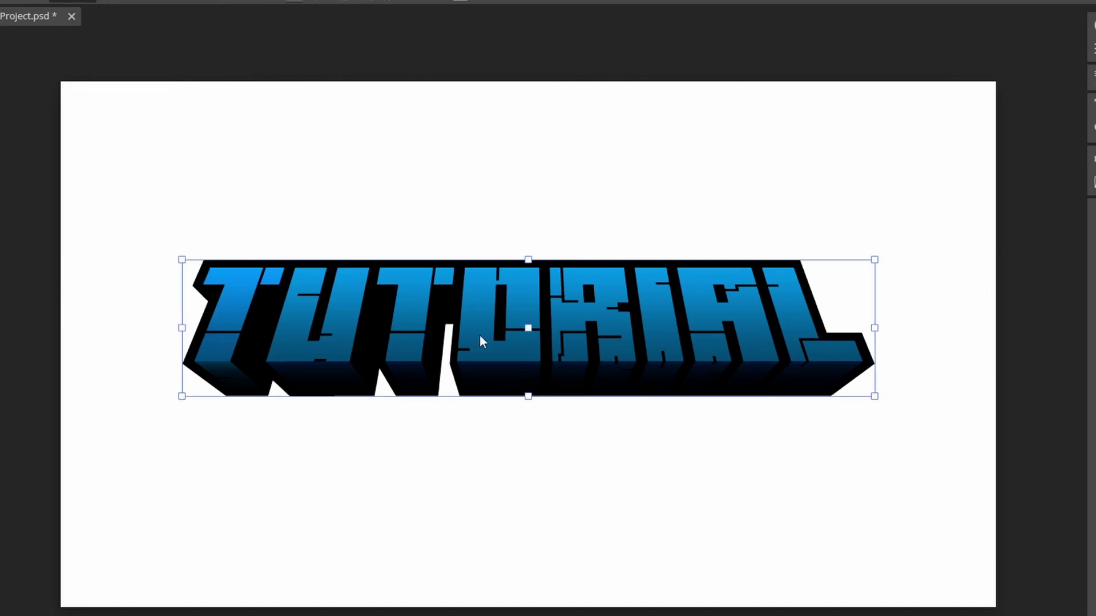